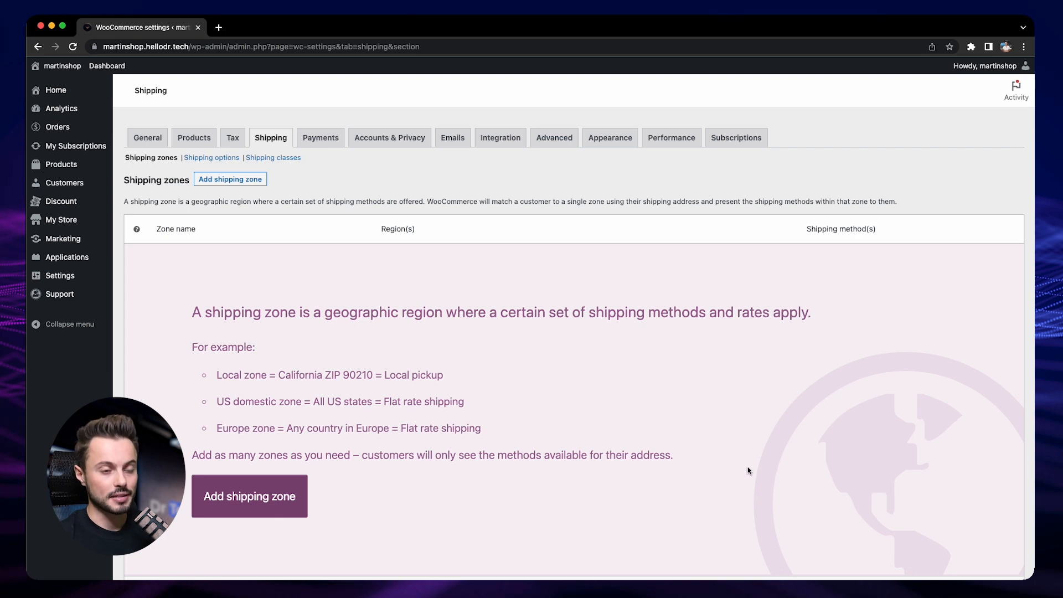
Step: Review the Shipping zones, Shipping options and Shipping classes sections of the store's shipping settings
scroll(594, 434, "down", 2)
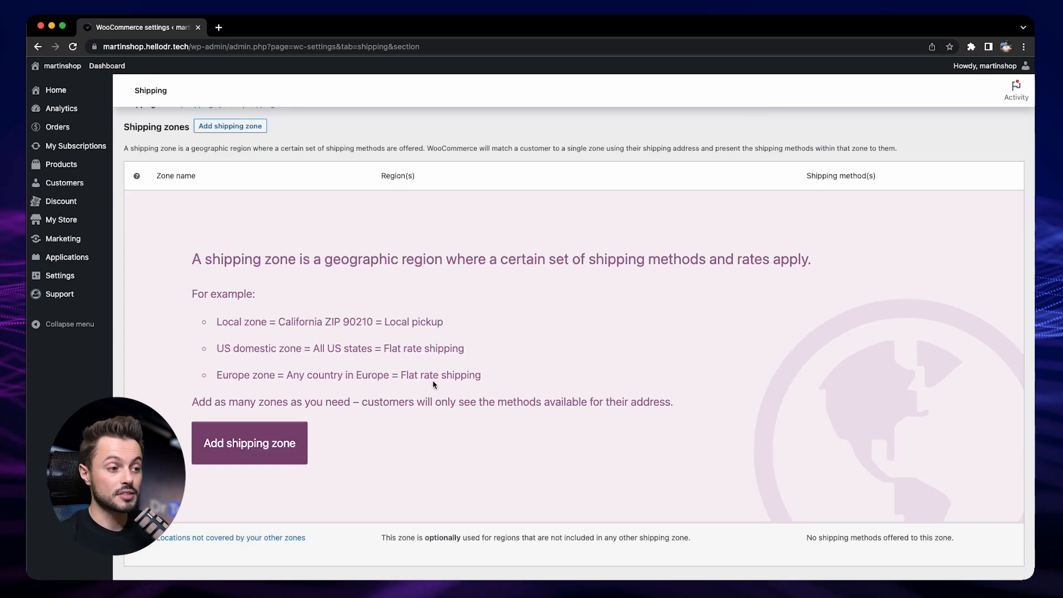
mouse_move(457, 536)
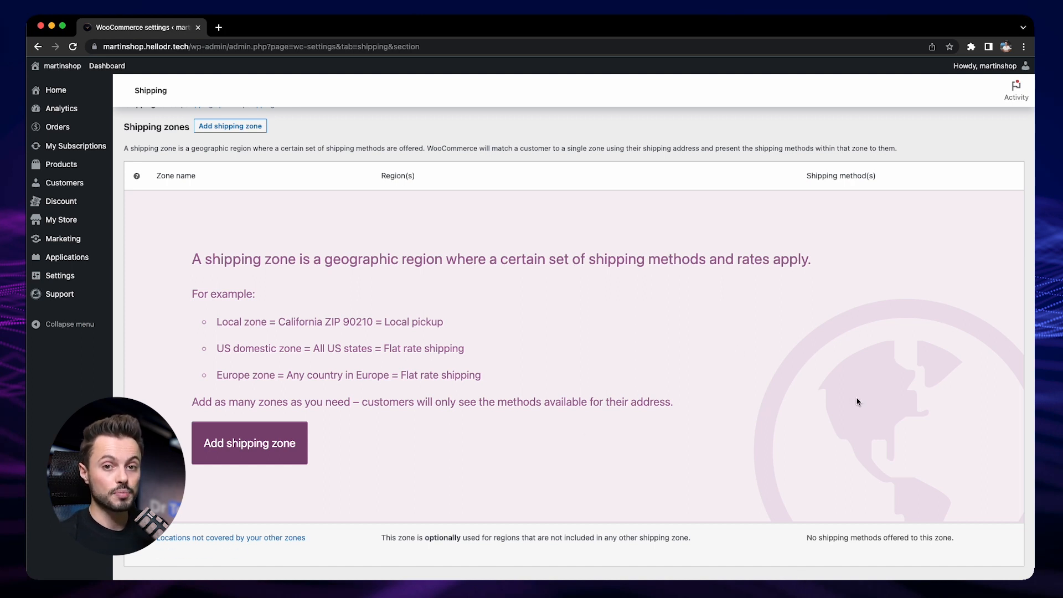
mouse_move(845, 559)
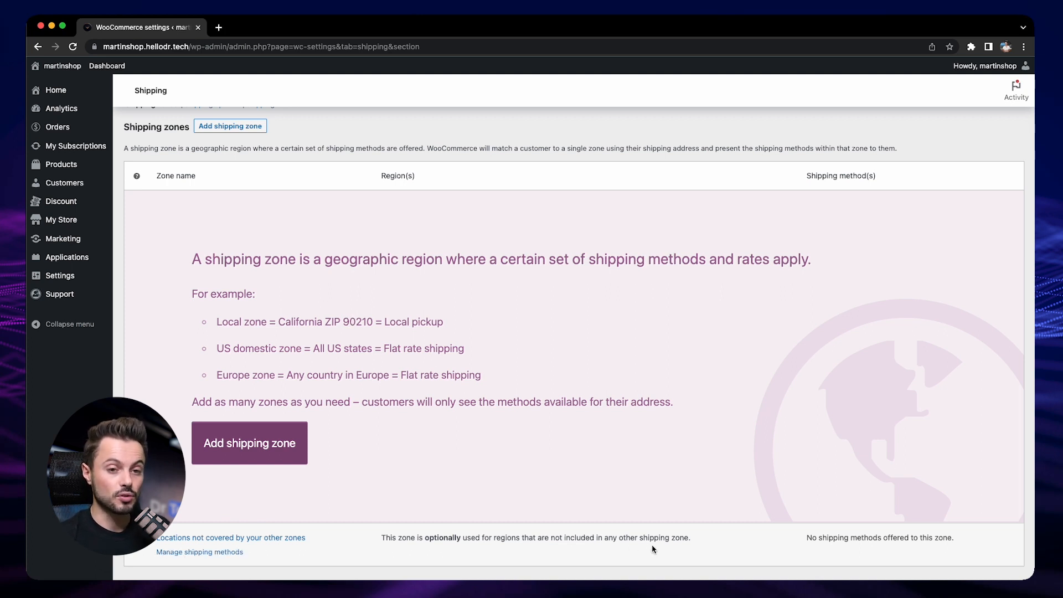
mouse_move(749, 525)
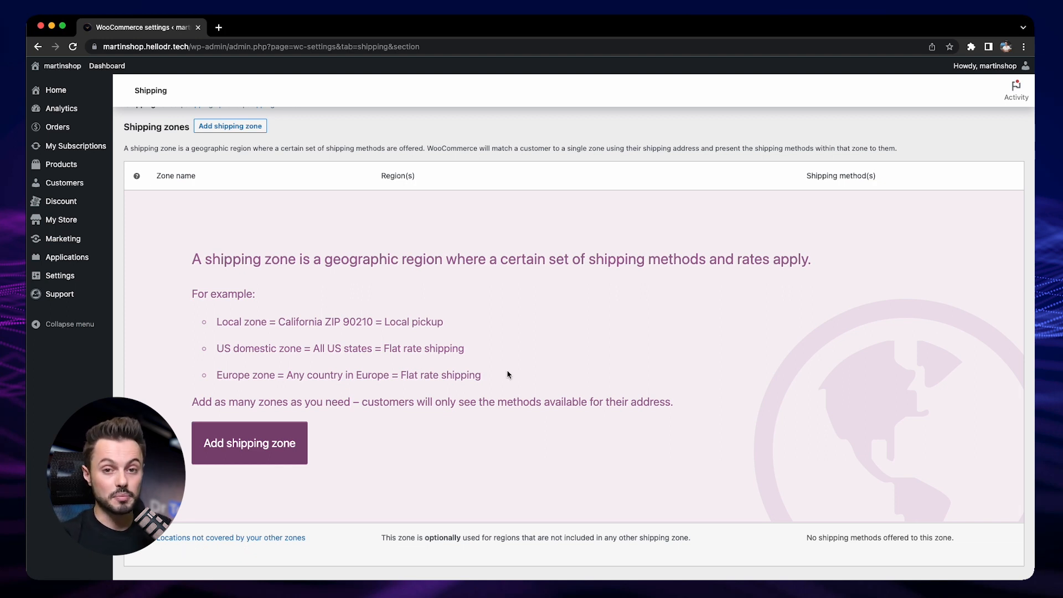
scroll(488, 310, "up", 2)
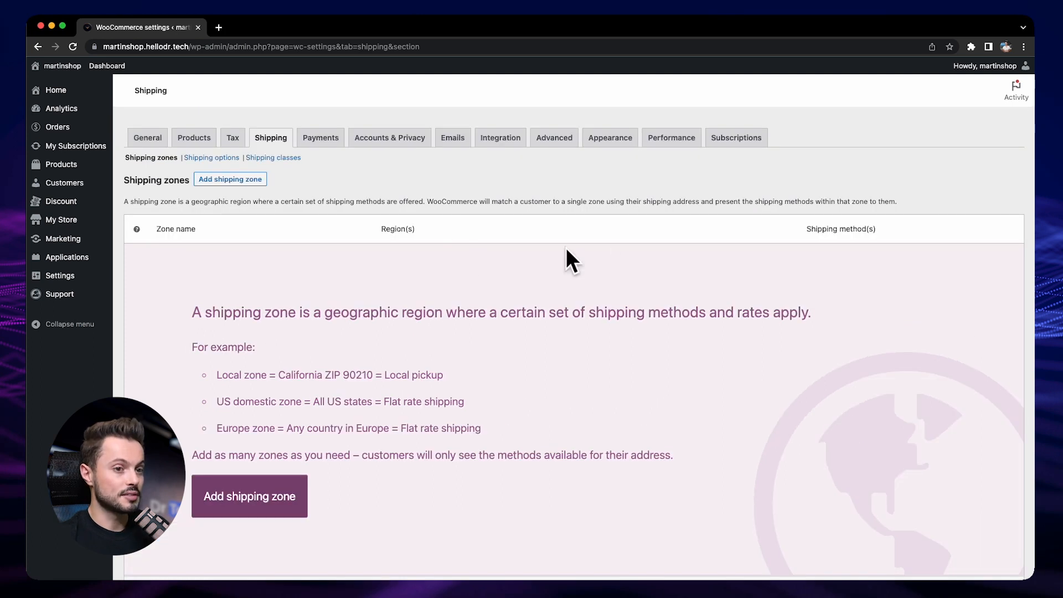
left_click(206, 160)
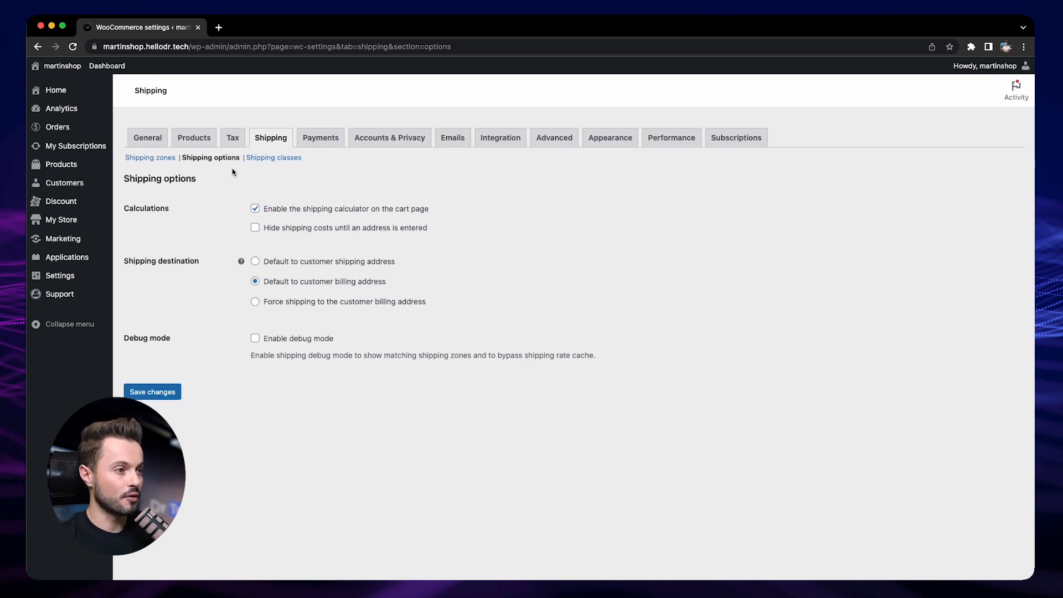
left_click(274, 160)
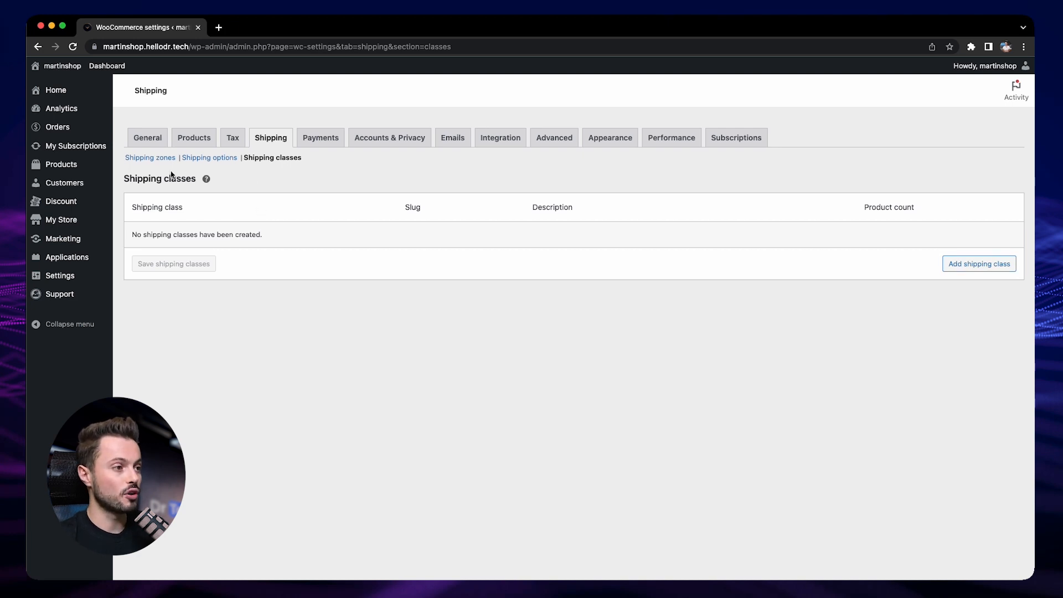
Step: Create a new shipping zone and name it USA
left_click(157, 159)
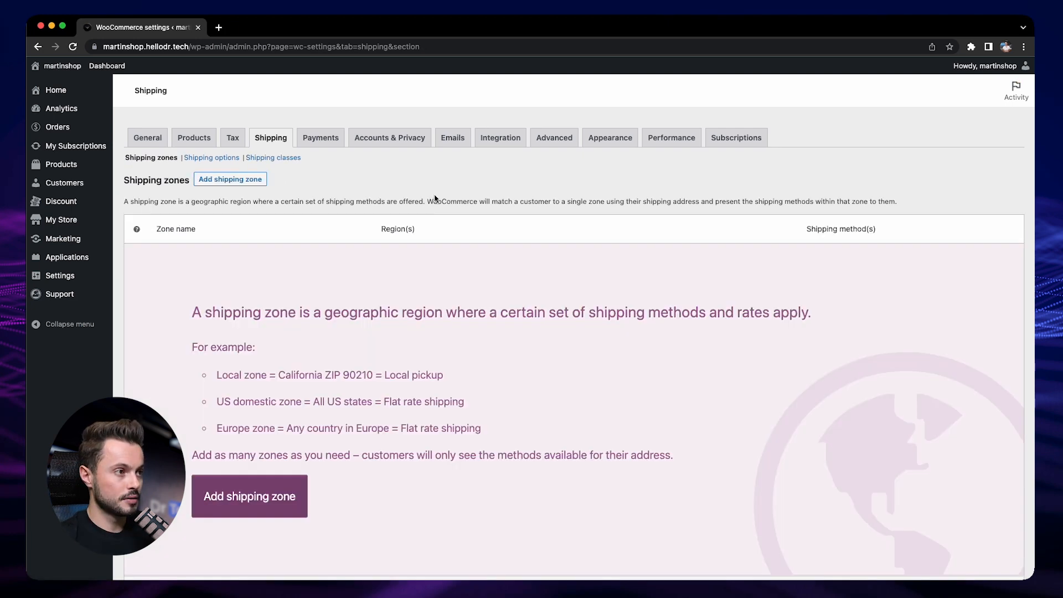
left_click(230, 179)
left_click(281, 208)
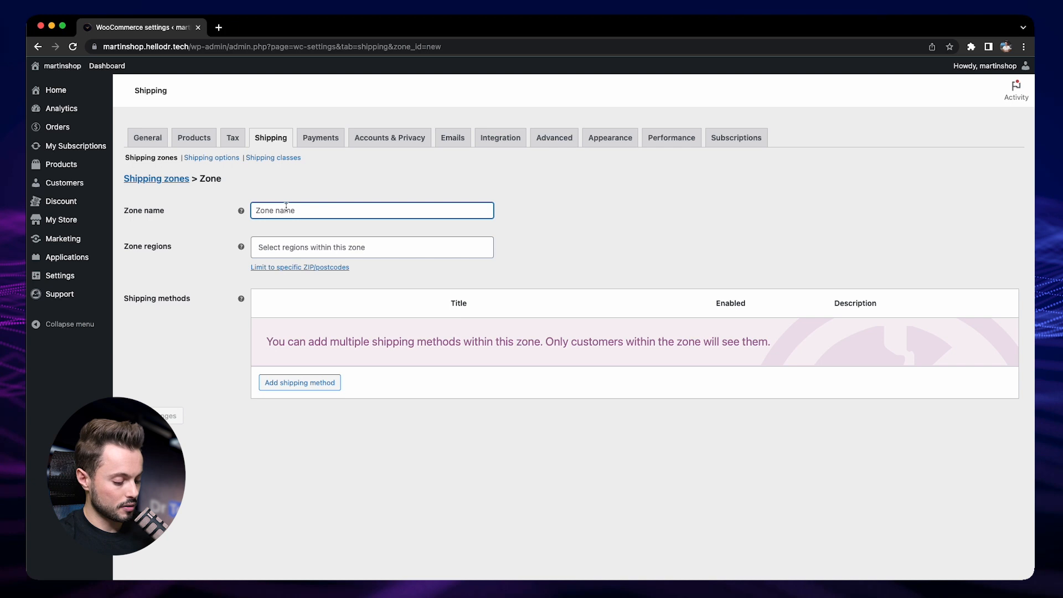
type("USA")
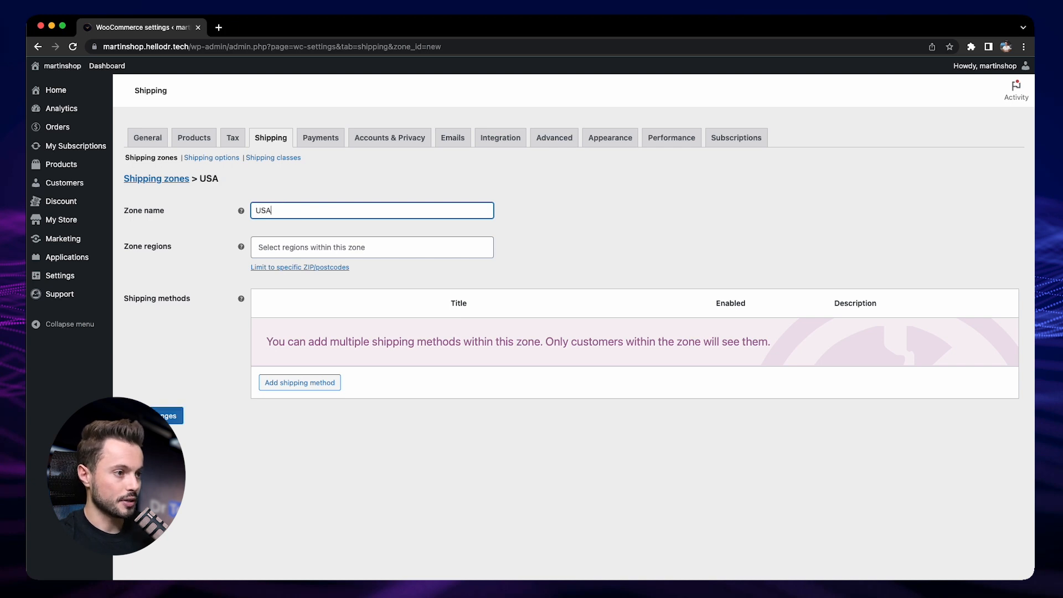
Step: Find United States (US) among the available zone regions and assign the whole country to the USA zone
left_click(337, 242)
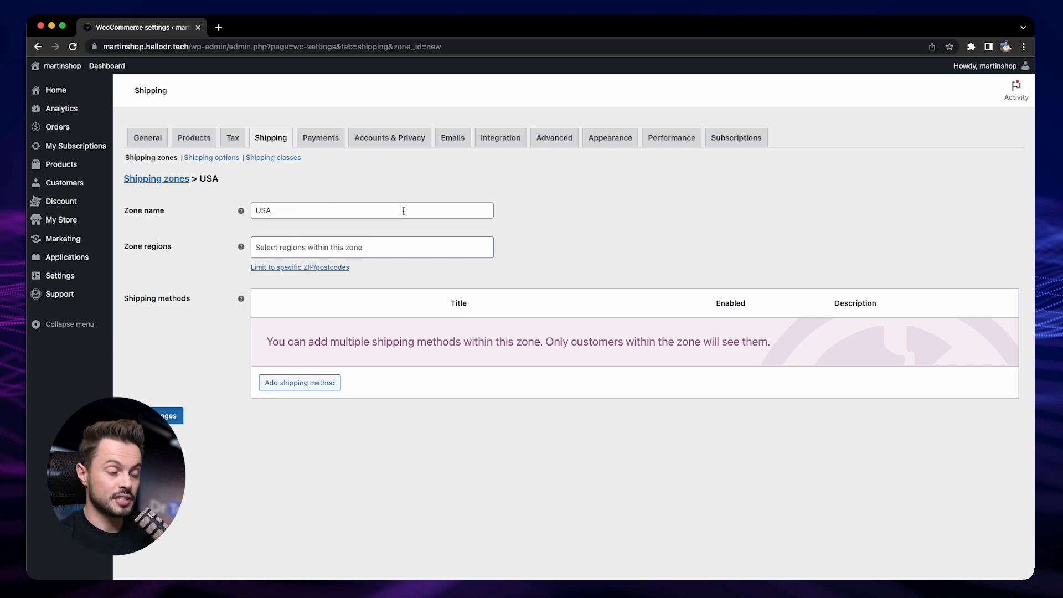
left_click(394, 247)
type("Uni")
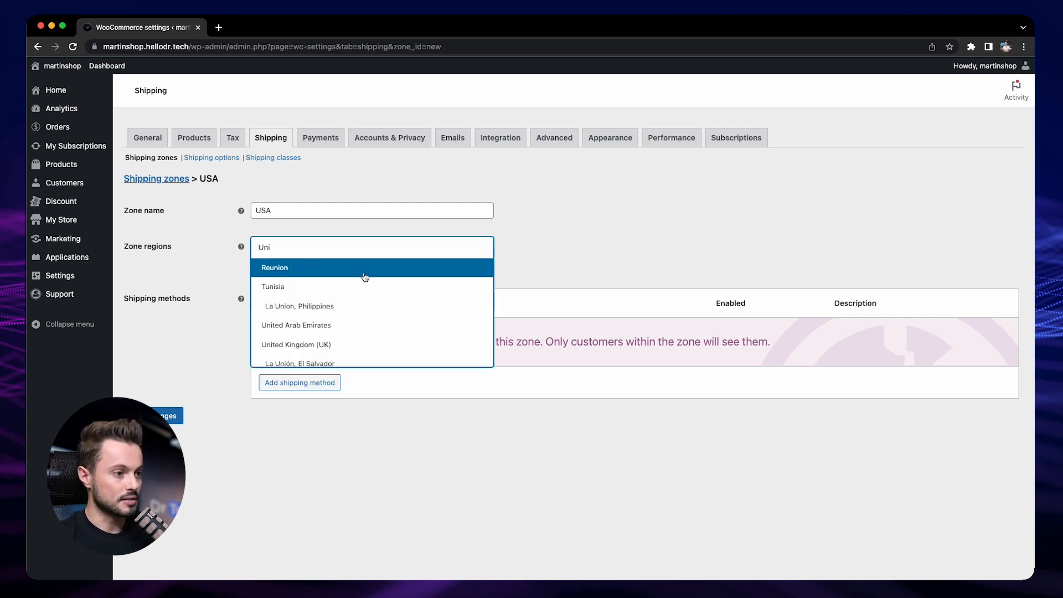
scroll(368, 277, "down", 5)
scroll(395, 332, "down", 1)
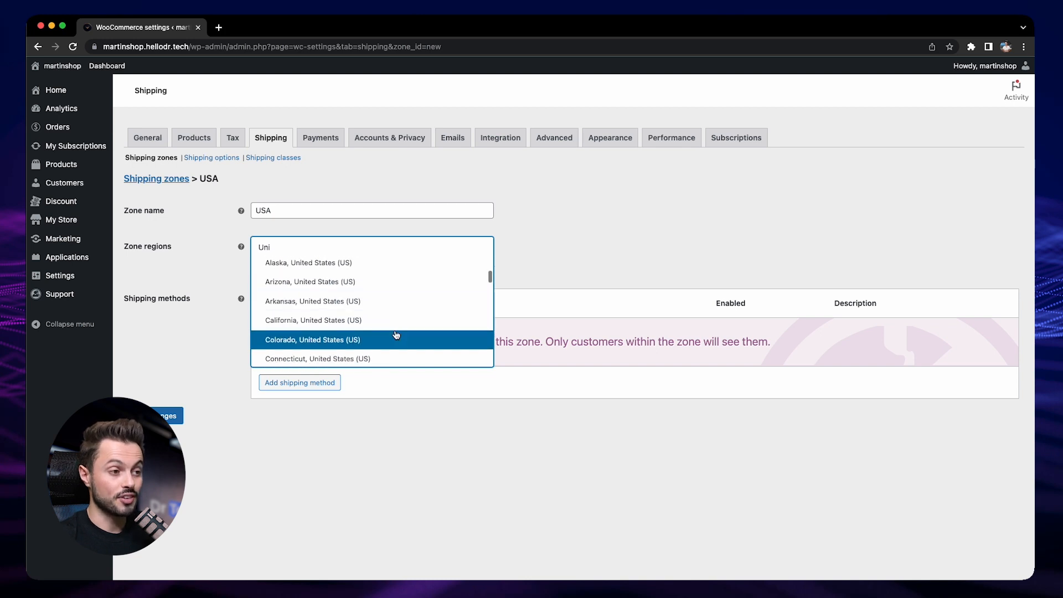
scroll(414, 338, "up", 2)
scroll(377, 315, "up", 1)
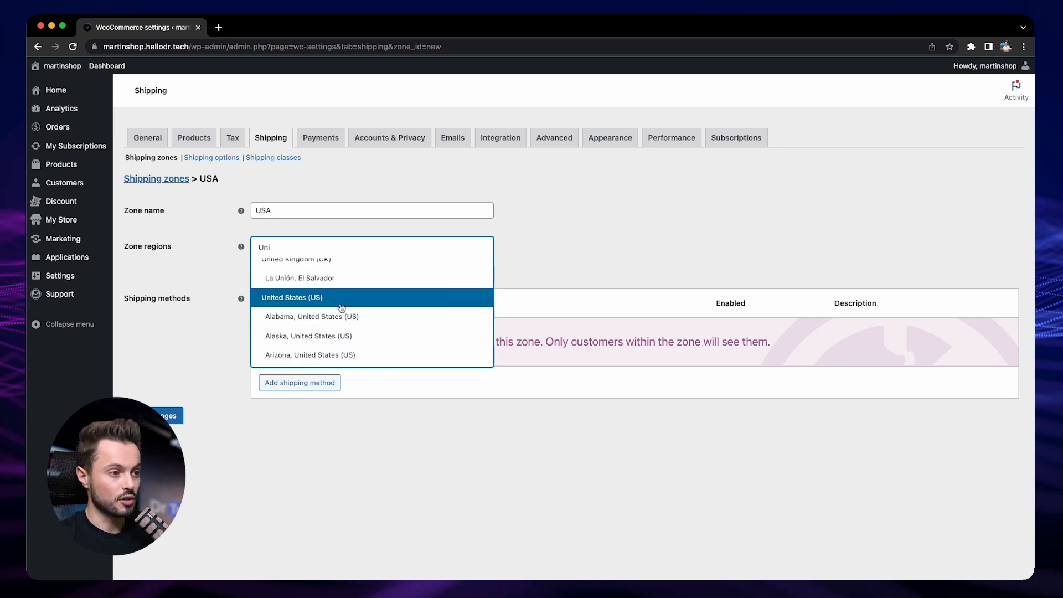
left_click(333, 303)
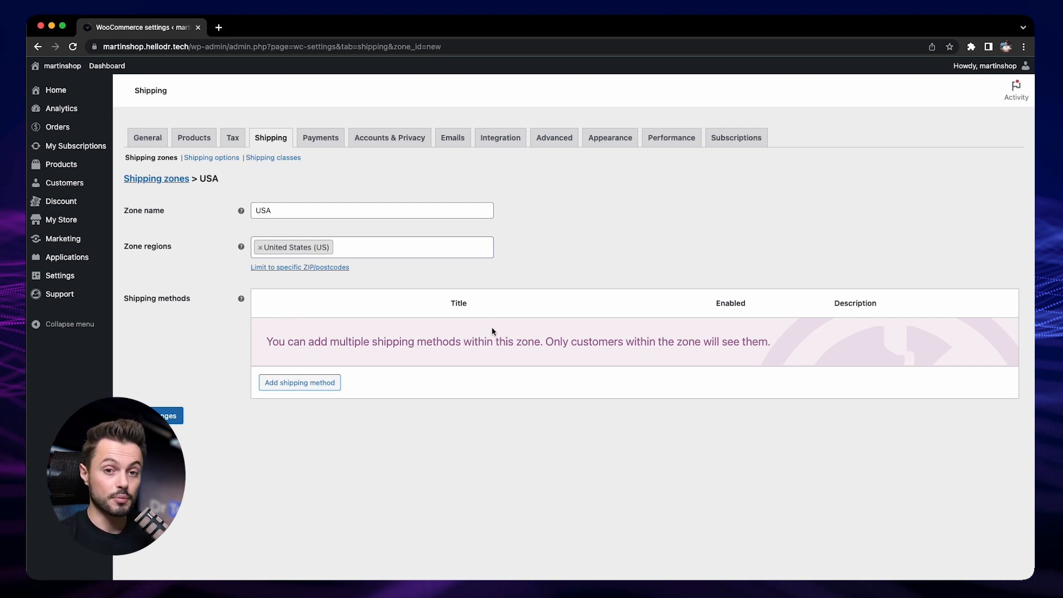
Step: Add a Flat rate shipping method to the USA zone
left_click(325, 382)
left_click(576, 331)
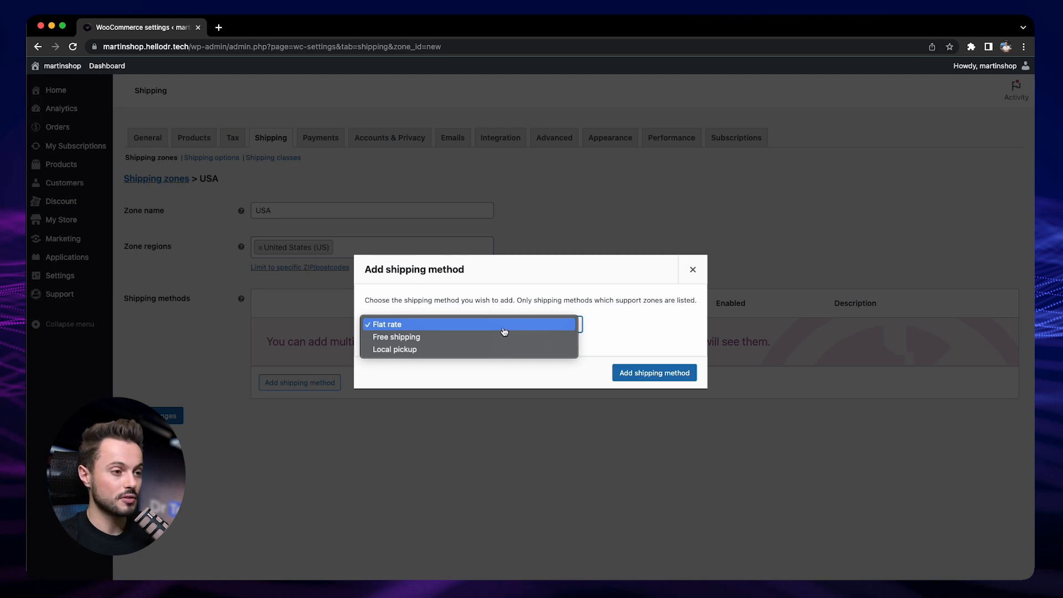
left_click(395, 326)
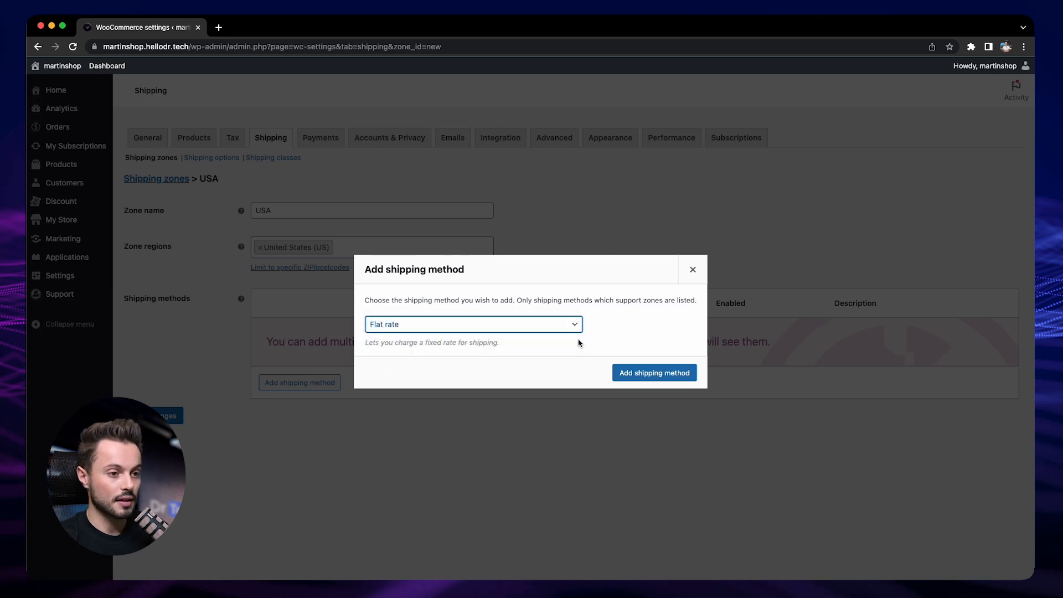
left_click(668, 379)
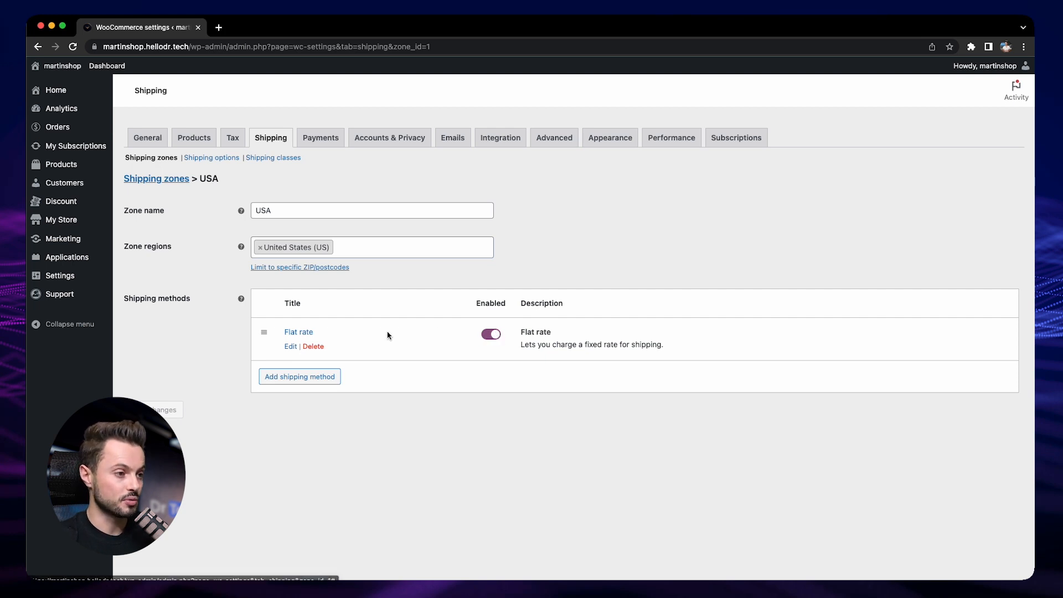
Step: Open the flat rate method's settings and enter the method title "Standard DElivery (3-5 days)"
left_click(290, 346)
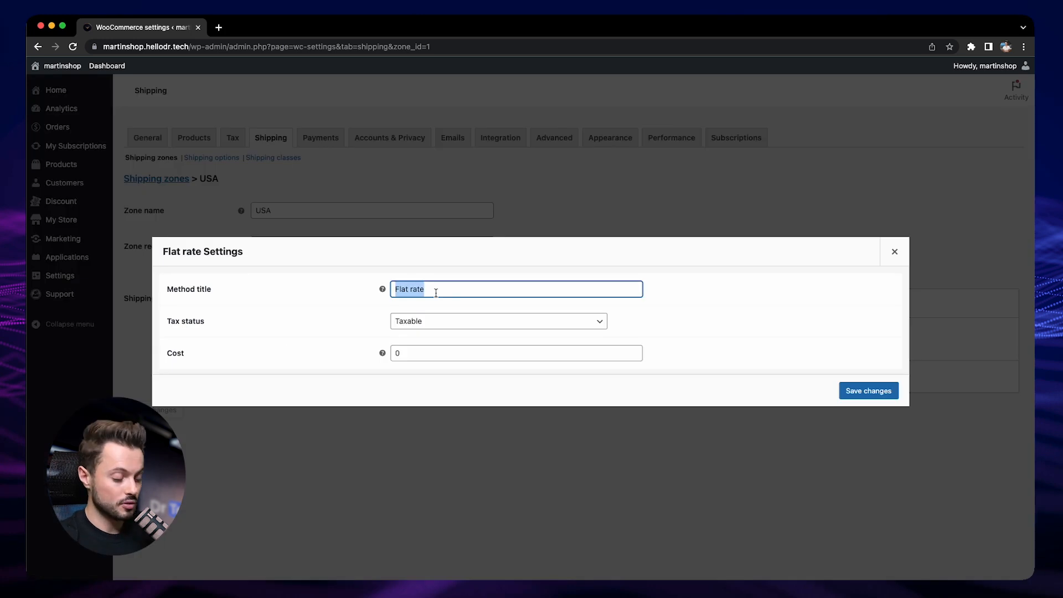
type("Standard D")
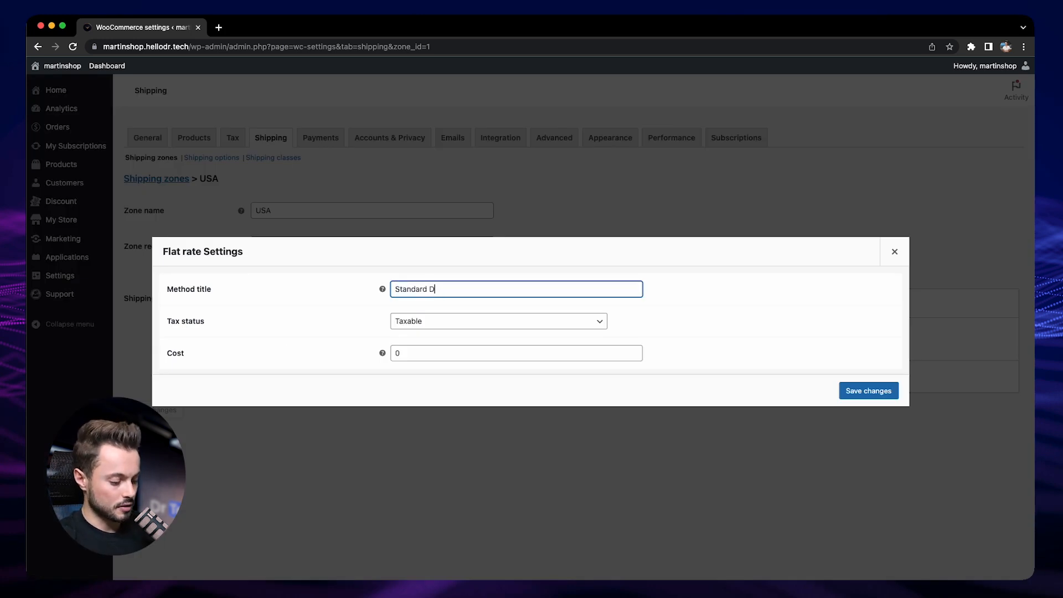
type("Elivery (3")
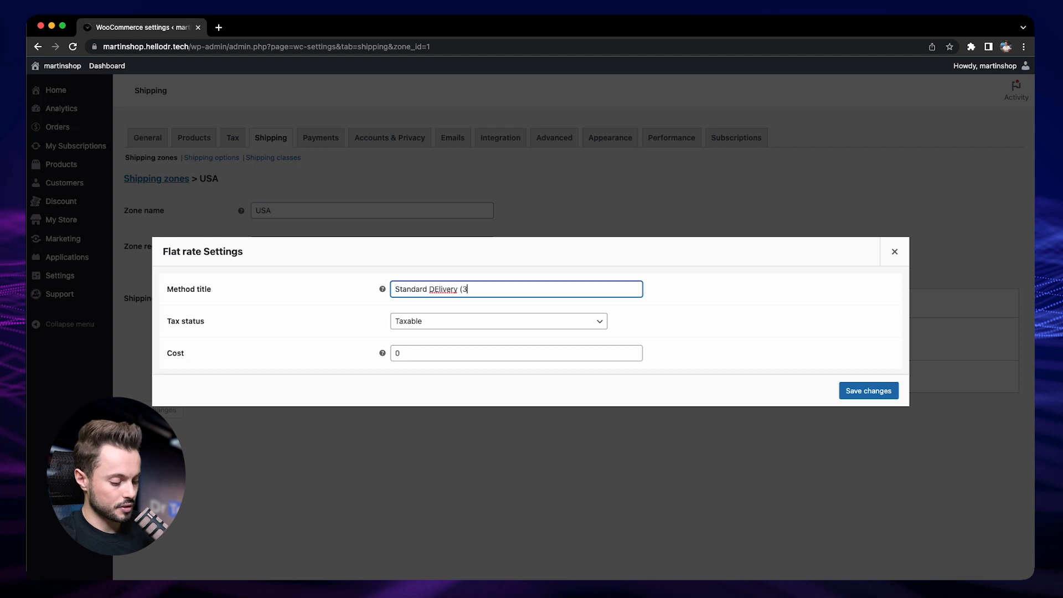
type("-5 days)")
Step: Keep the flat rate's tax status as Taxable and set its cost to 5
left_click(481, 322)
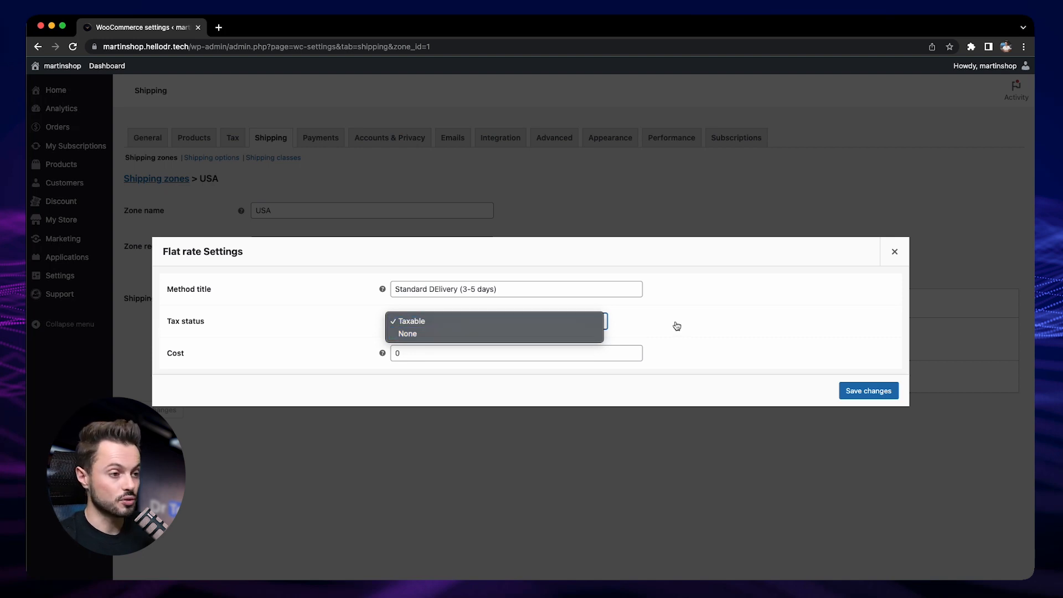
left_click(432, 353)
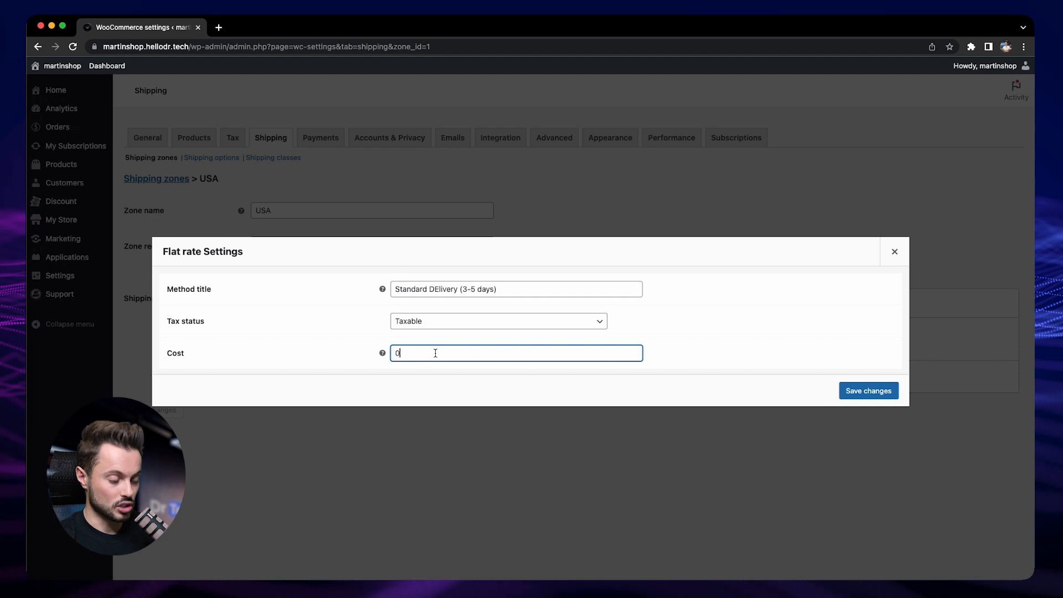
key("BackSpace")
type("5")
Step: Correct the method title's capitalization to "Standard Delivery (3-5 days)" and save the flat rate settings
left_click(441, 288)
key("BackSpace")
type("e")
left_click(679, 342)
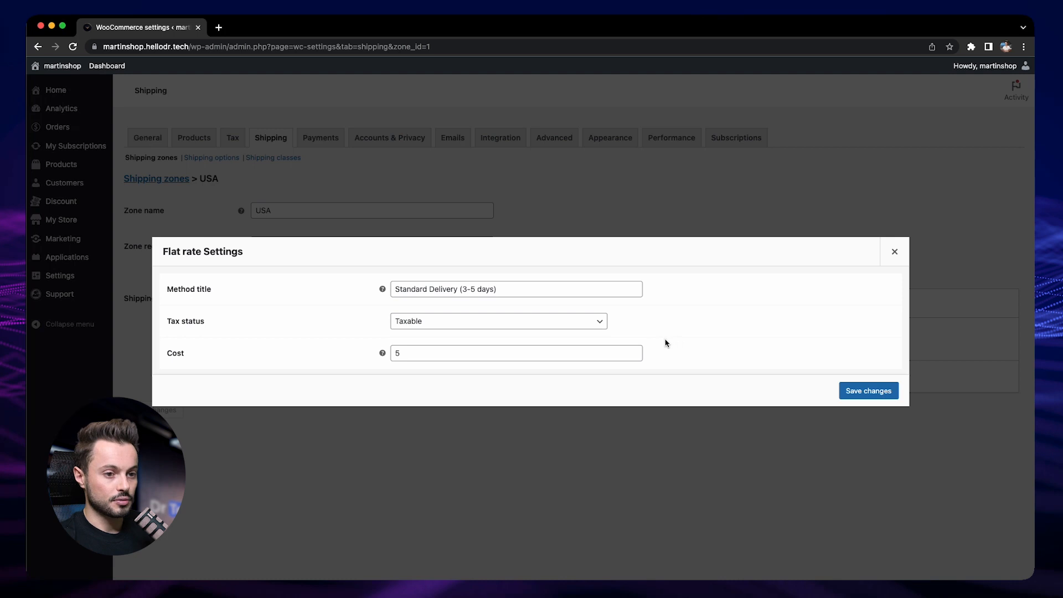
left_click(866, 393)
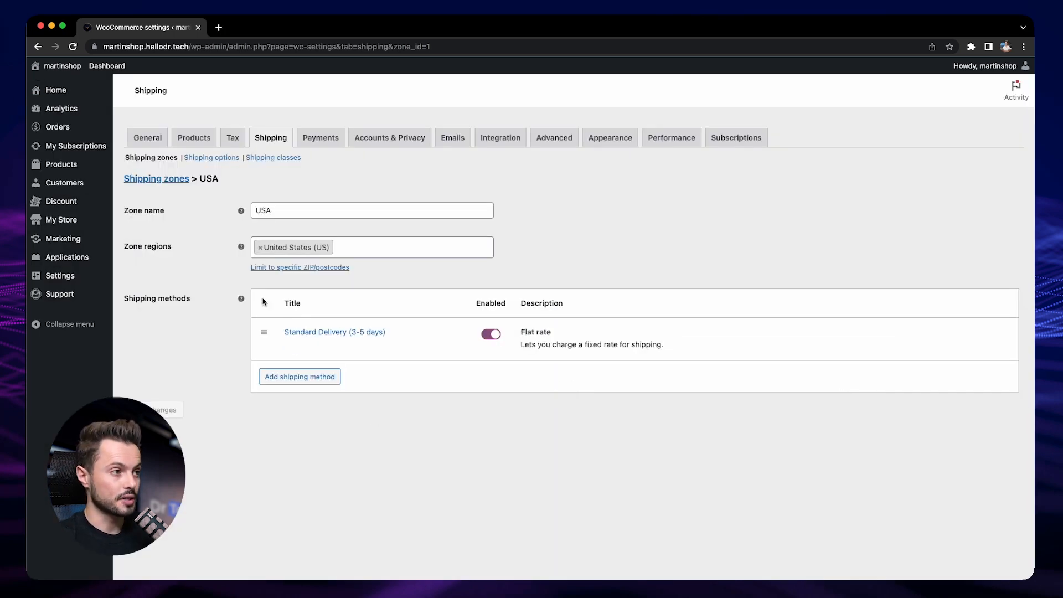
Step: Open the store's public site in a new browser tab and switch to it
mouse_move(60, 66)
right_click(55, 84)
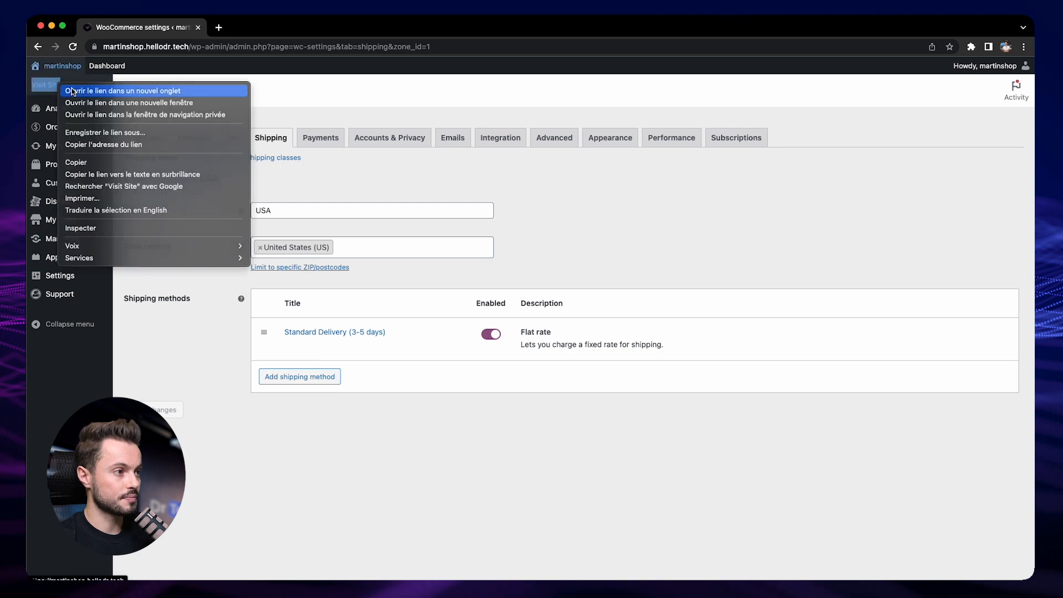
left_click(73, 92)
key("ctrl+Tab")
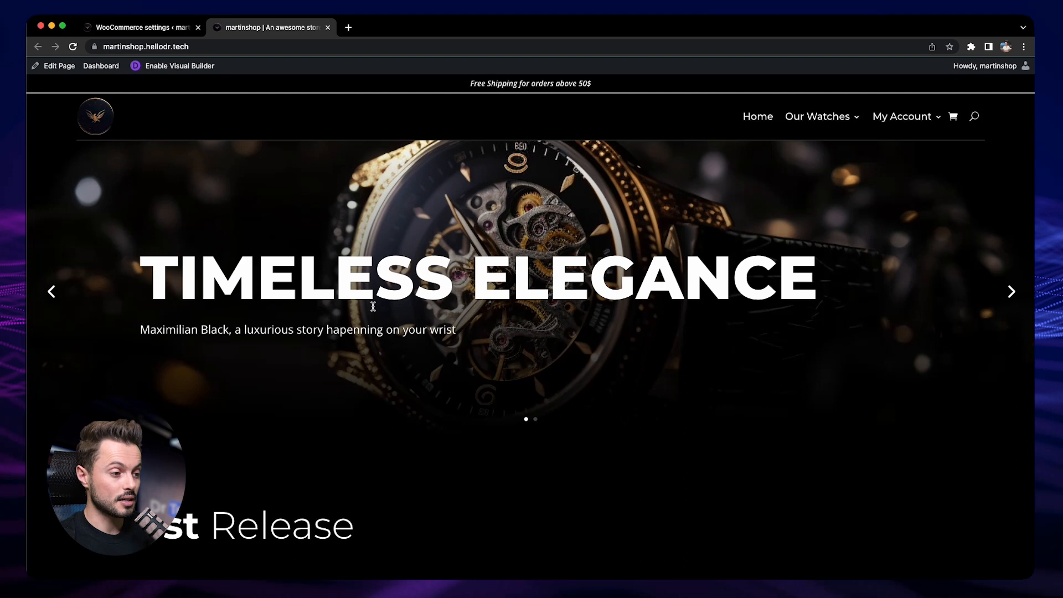
Step: Open The Grace watch, add its 2000 version to the cart and view the cart
scroll(374, 307, "down", 4)
left_click(227, 459)
left_click(670, 393)
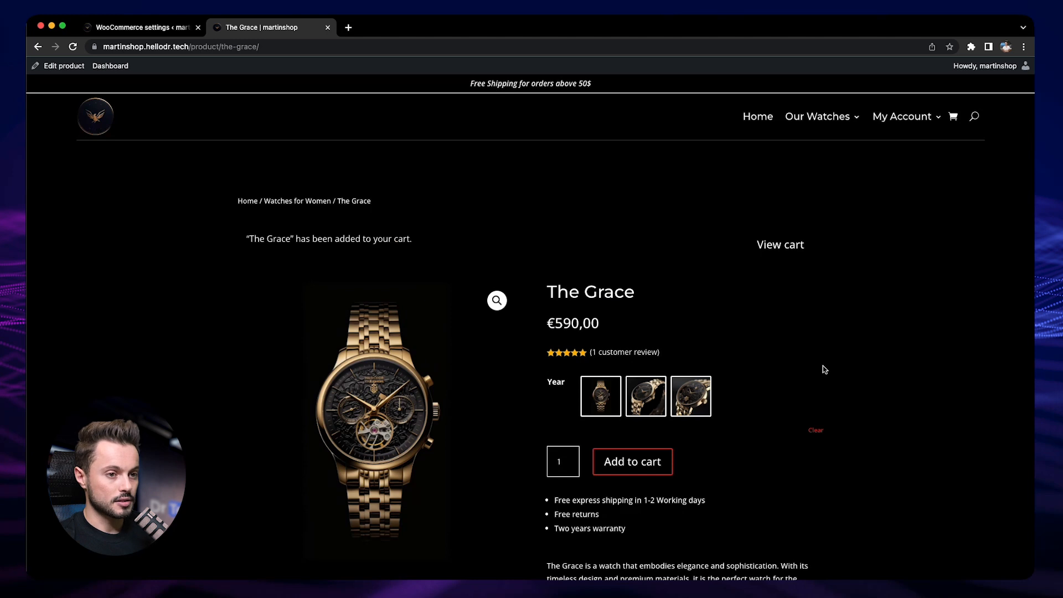
left_click(787, 252)
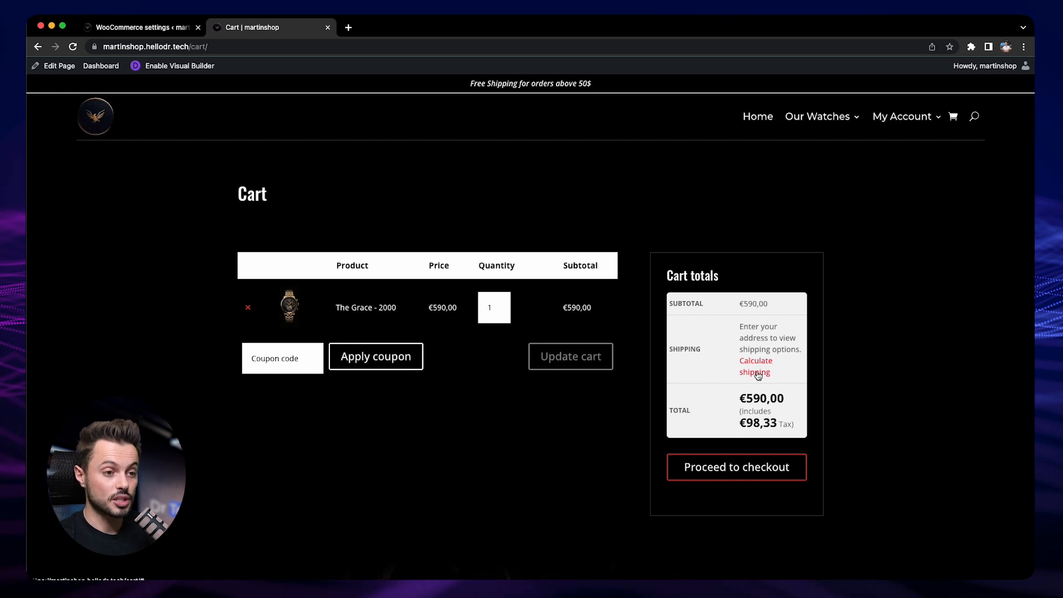
Step: Return to the shipping options, disable the shipping calculator on the cart page and save the changes
left_click(144, 30)
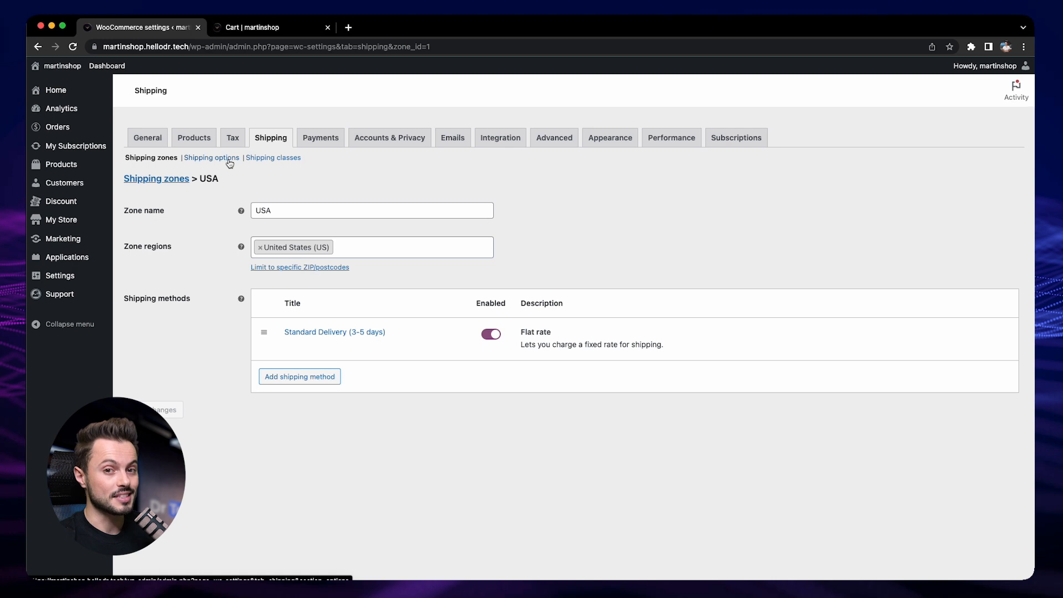
left_click(266, 28)
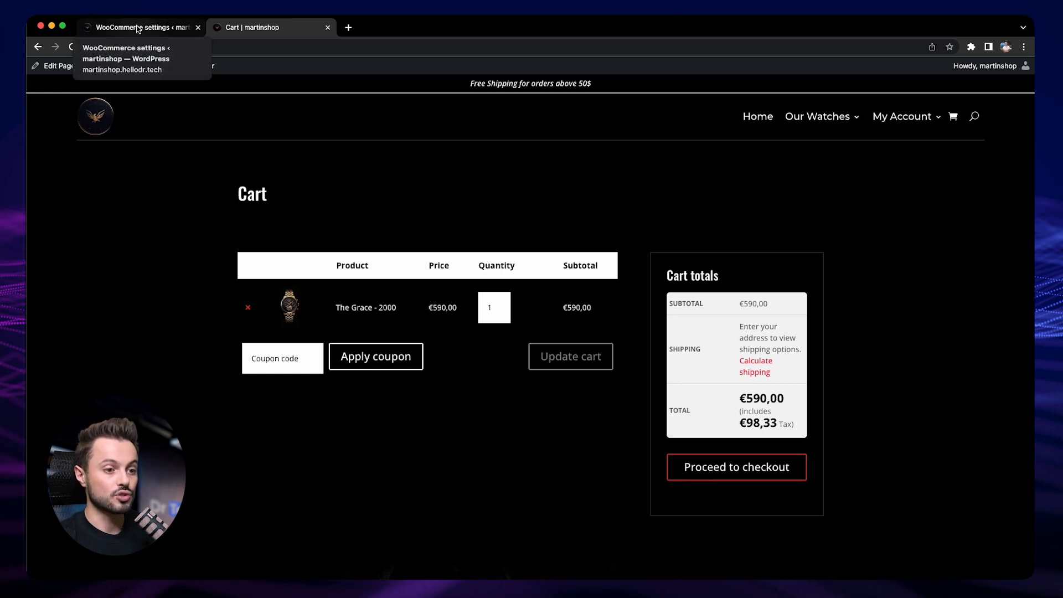
left_click(137, 29)
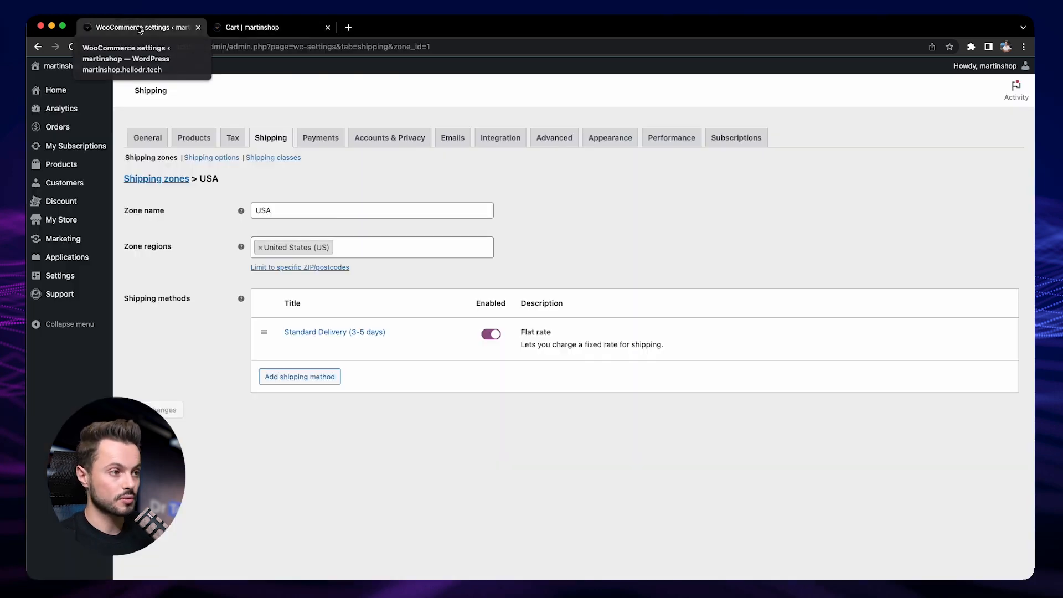
left_click(218, 159)
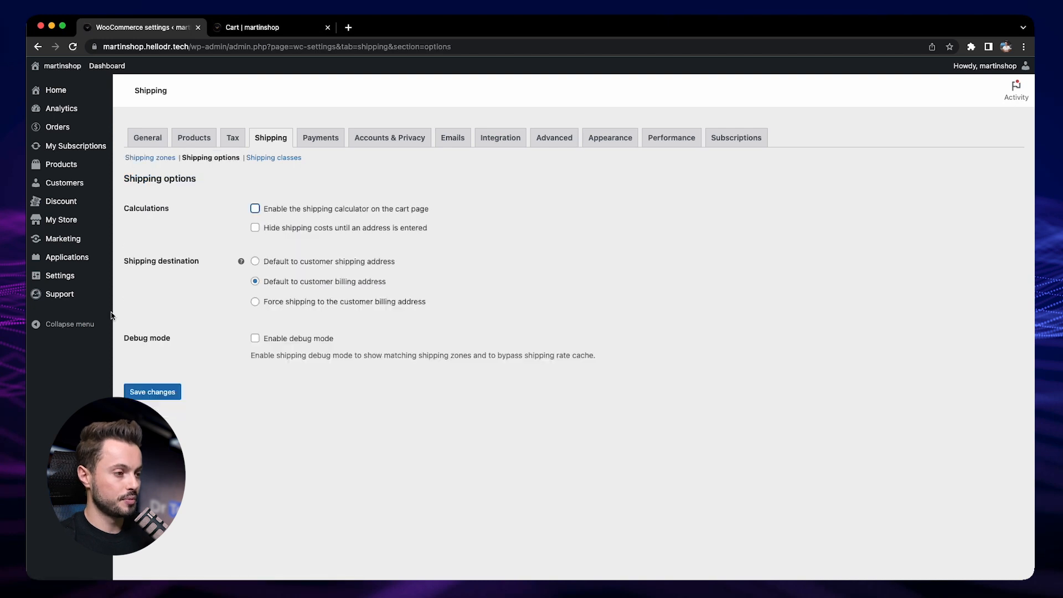
left_click(153, 392)
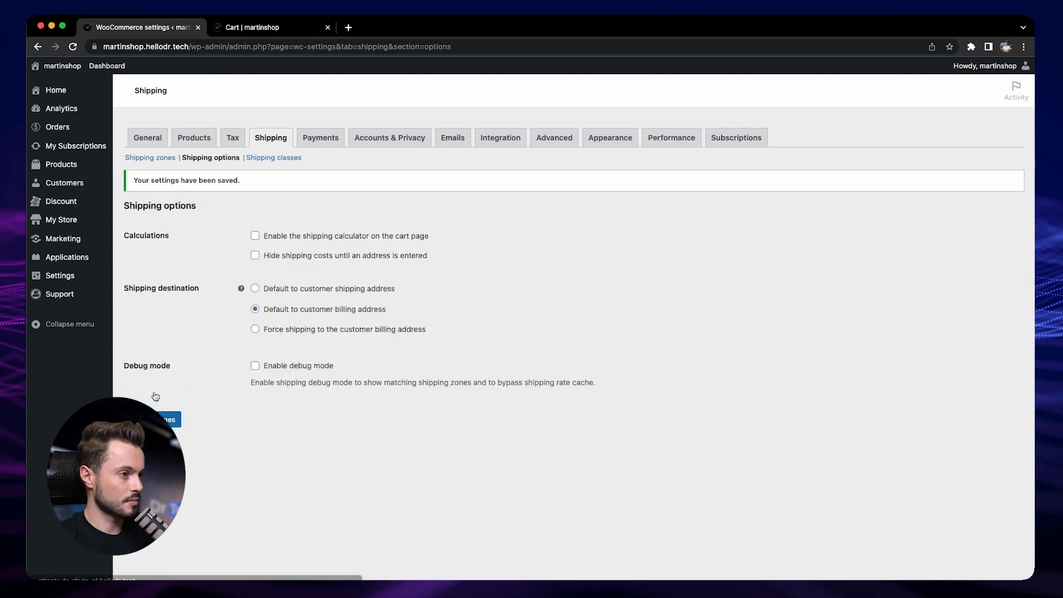
Step: Reload the store's cart page to apply the new shipping options and proceed to checkout
left_click(241, 28)
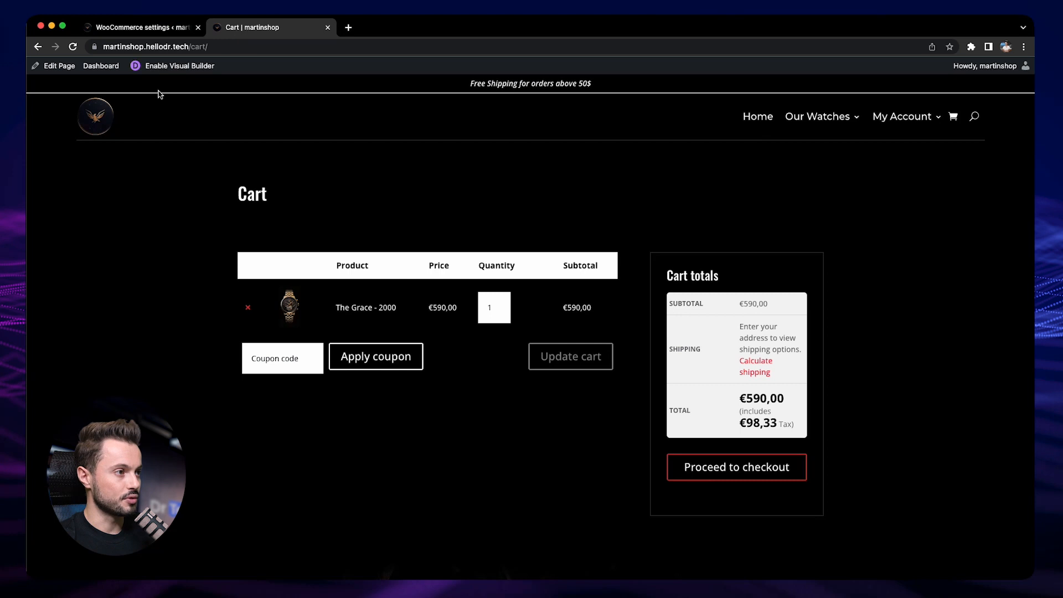
left_click(72, 46)
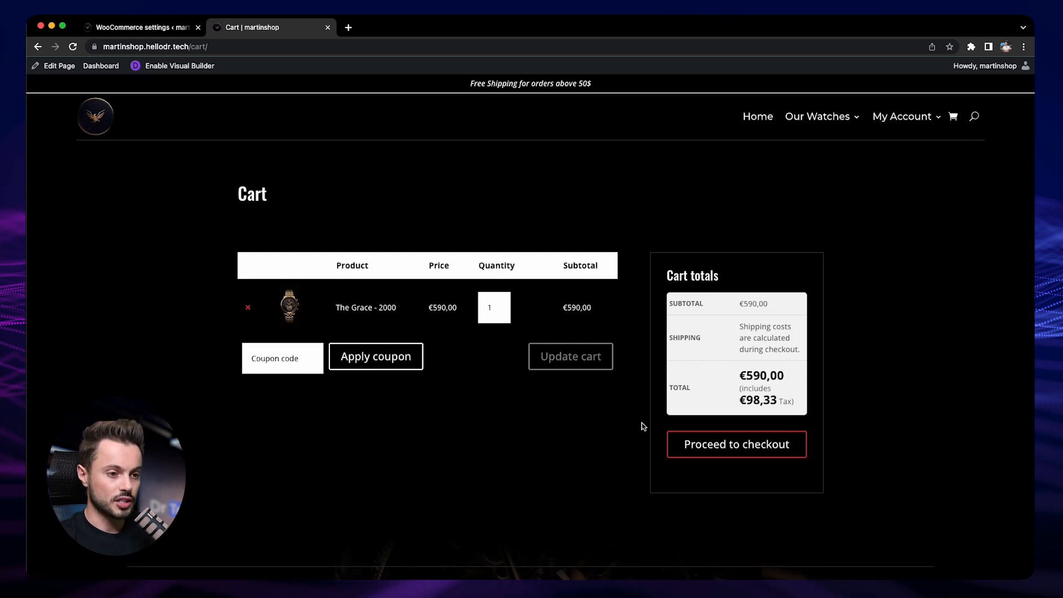
left_click(750, 446)
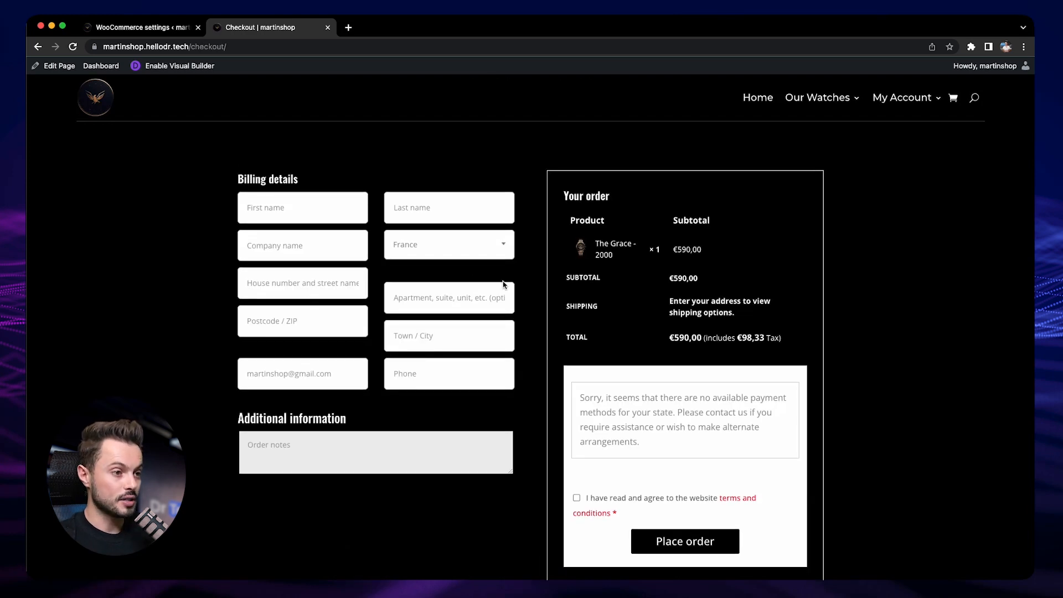
Step: Set the billing country on the checkout page to United States (US)
left_click(463, 252)
type("united")
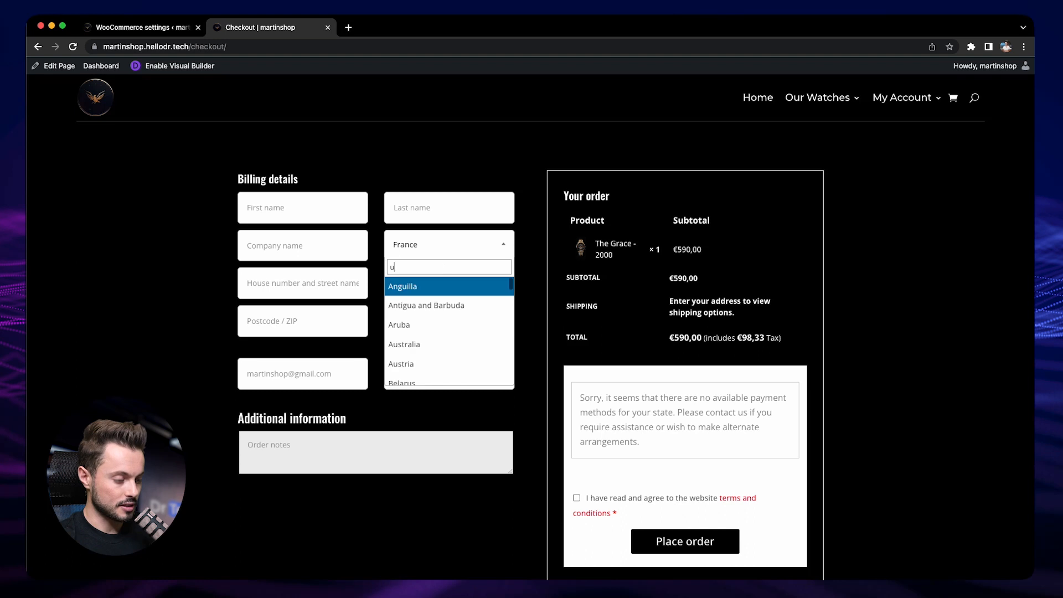
left_click(441, 326)
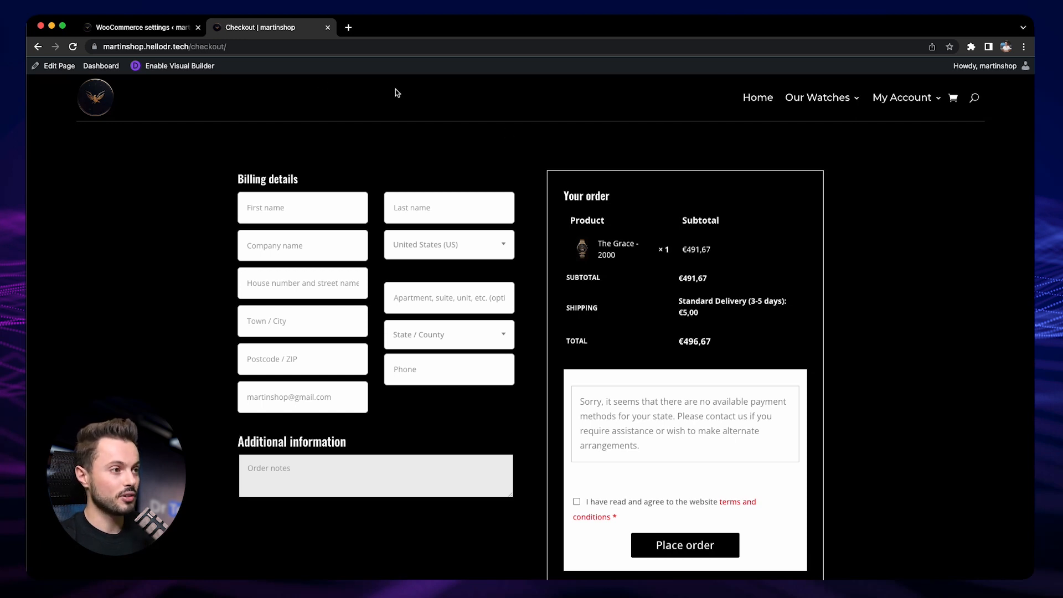
Step: Return to the WooCommerce shipping zones, open the USA zone and add a second flat rate shipping method
left_click(134, 28)
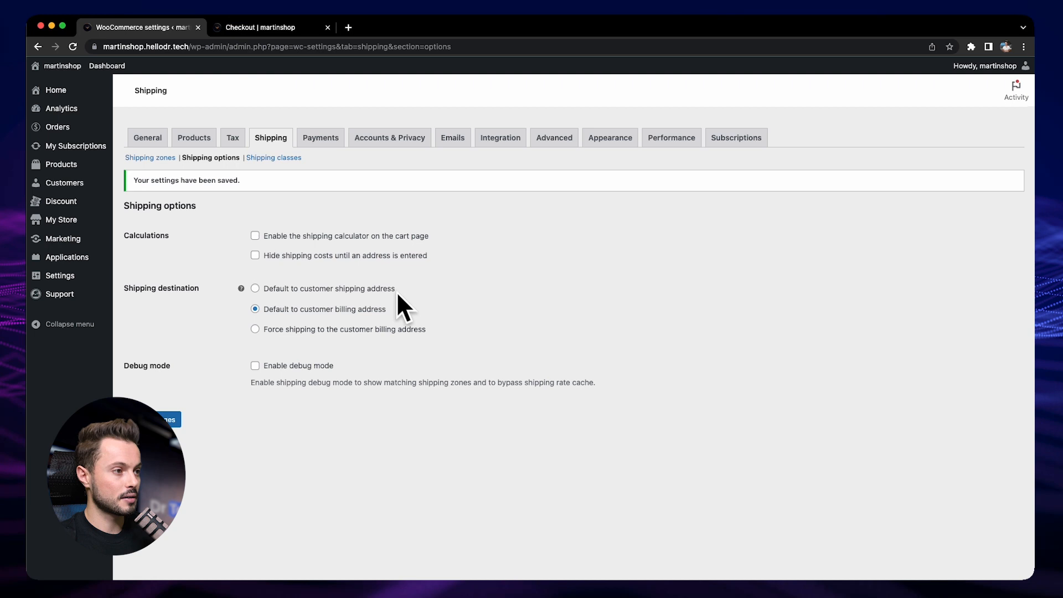
left_click(165, 159)
left_click(165, 259)
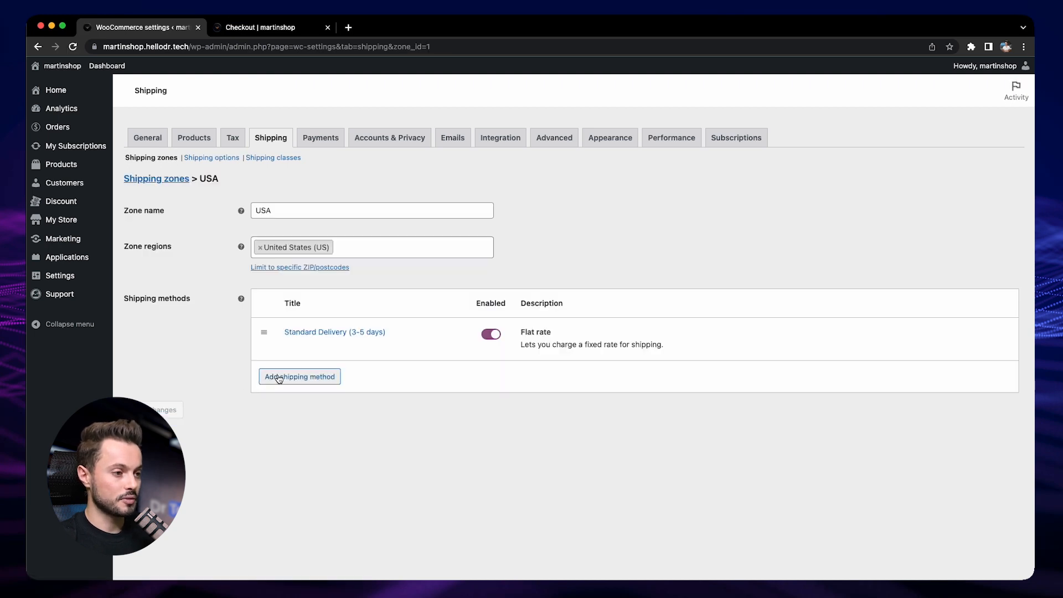
left_click(272, 377)
left_click(623, 371)
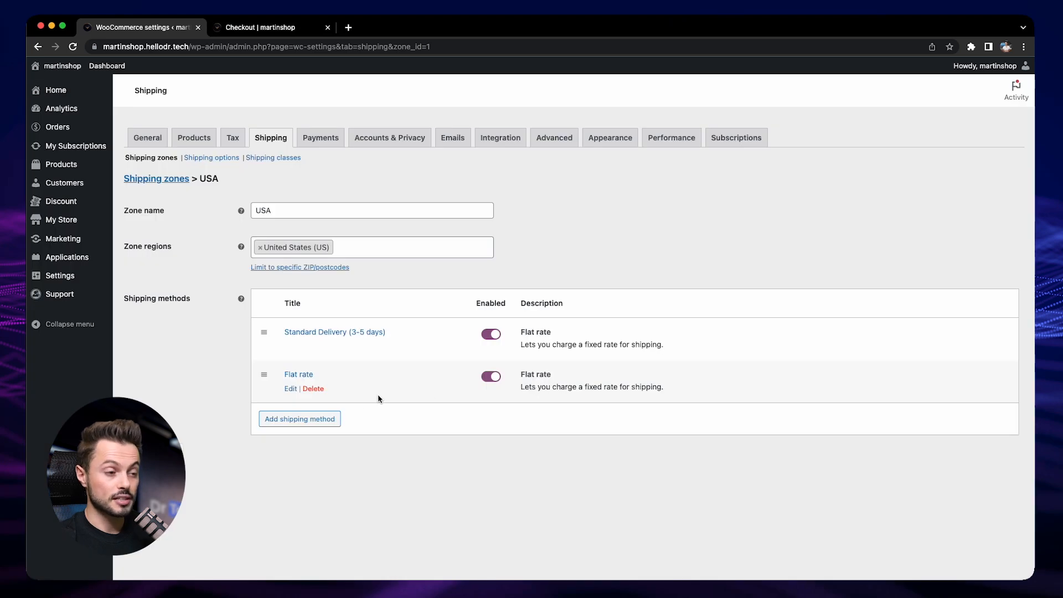
Step: Title the new flat rate method "Express Shipping (1-2 Days)", set its cost to 10 and save the changes
left_click(291, 389)
type("Express S")
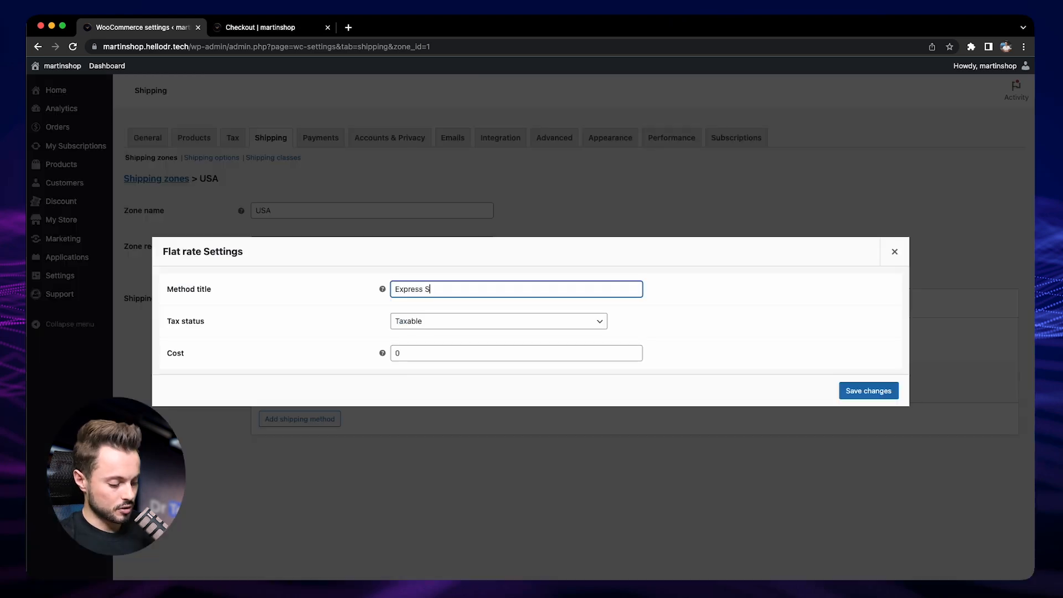
type("hipping ")
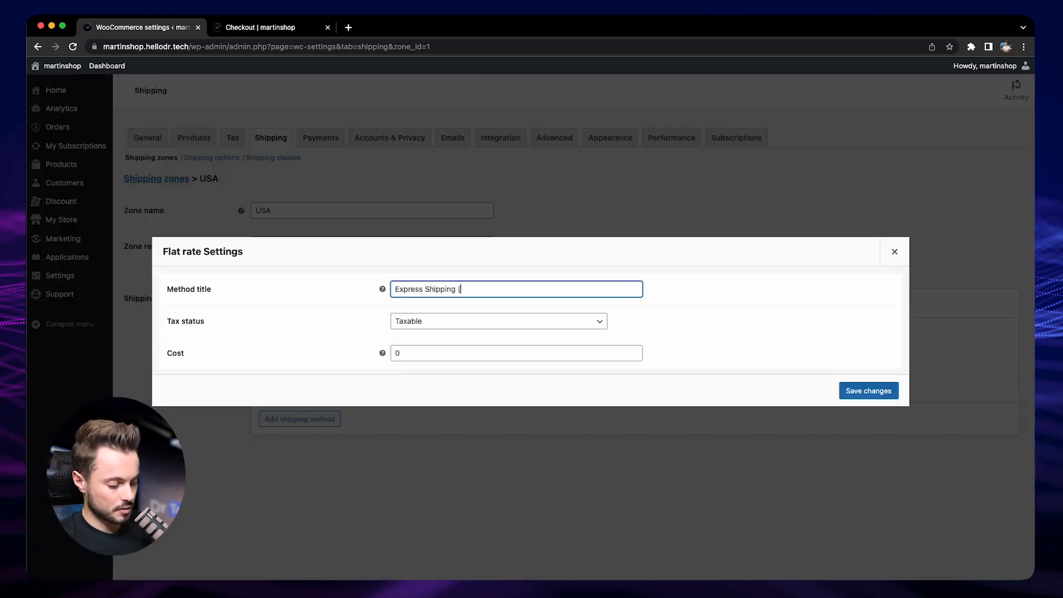
type("(1-2 Days)")
double_click(447, 349)
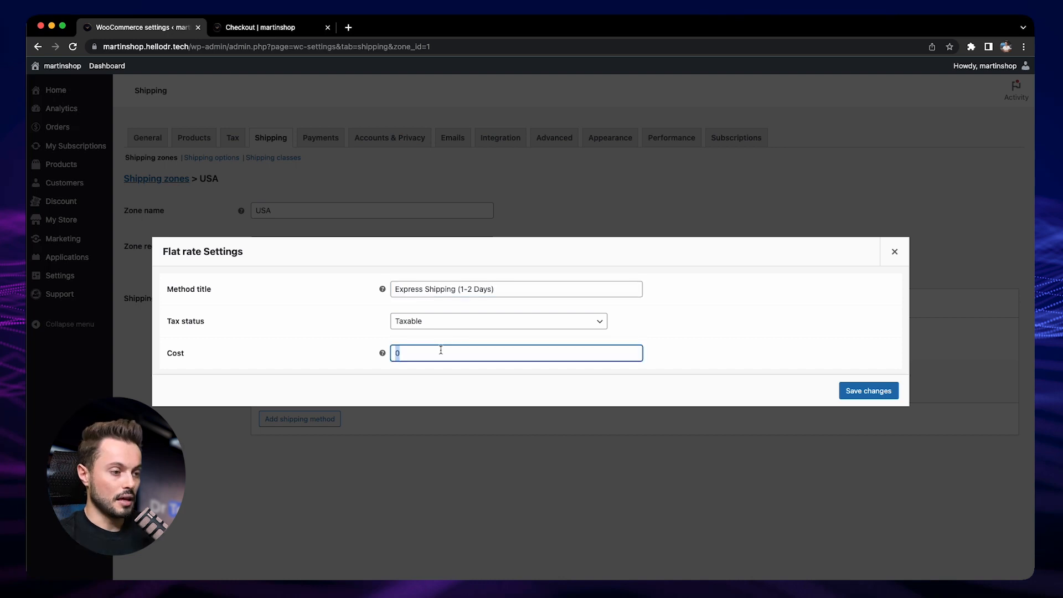
type("15")
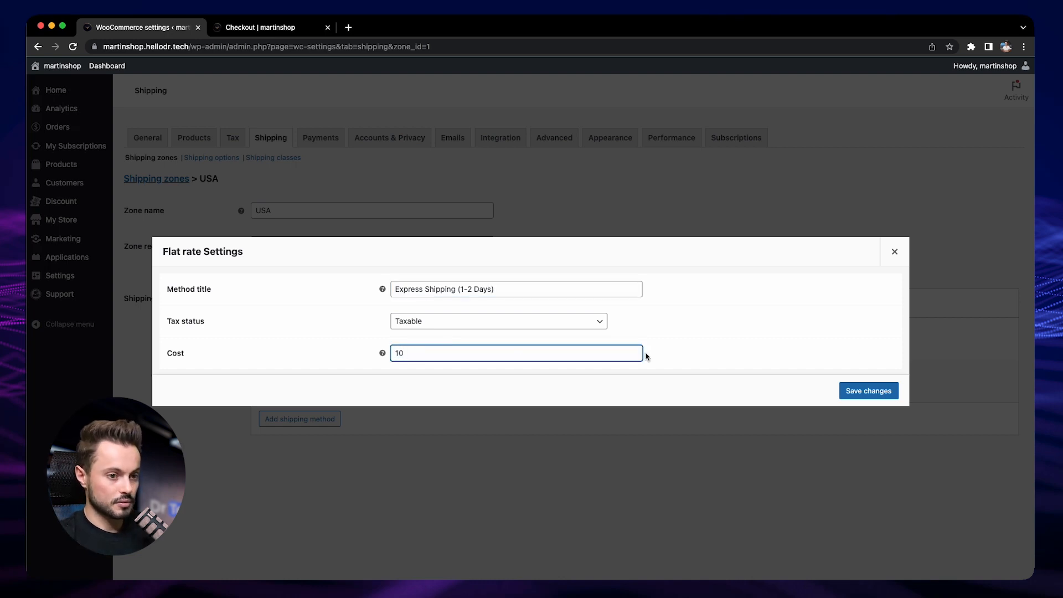
left_click(864, 391)
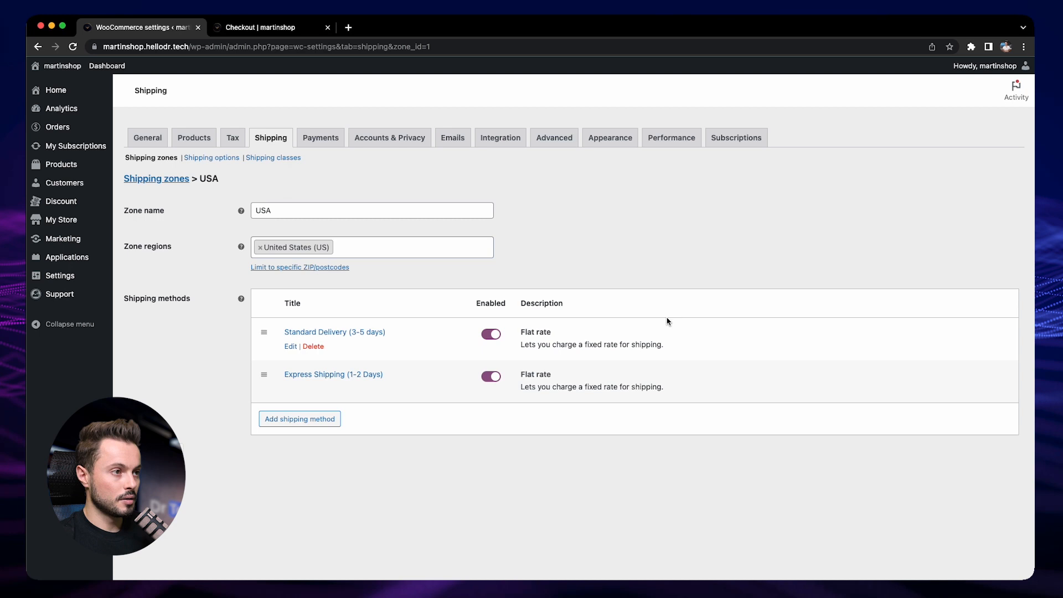
Step: Examine the shipping choices offered on the store's checkout page and return to the USA zone settings
left_click(272, 29)
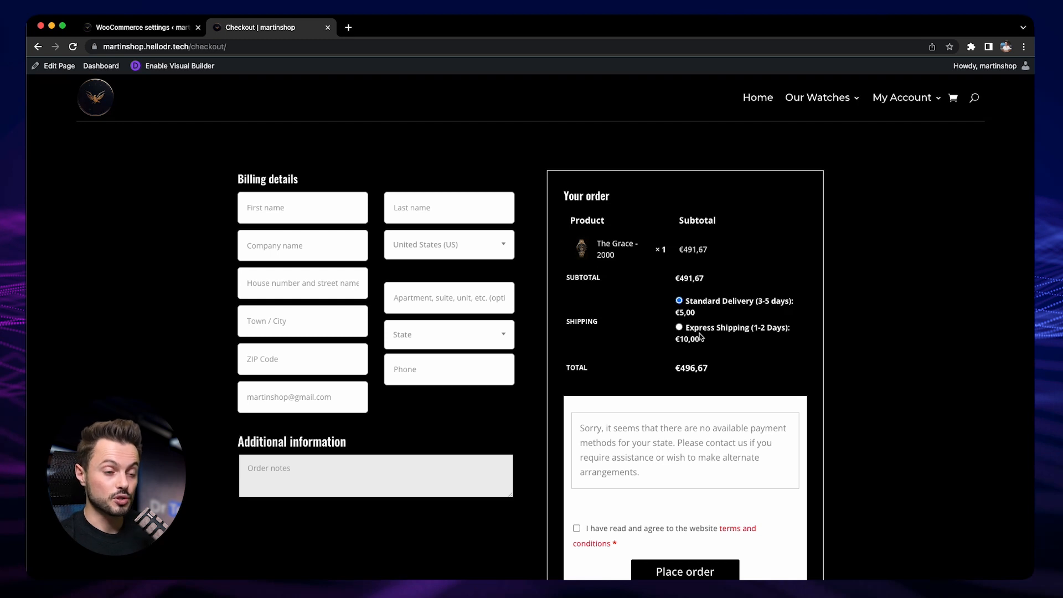
scroll(700, 338, "up", 1)
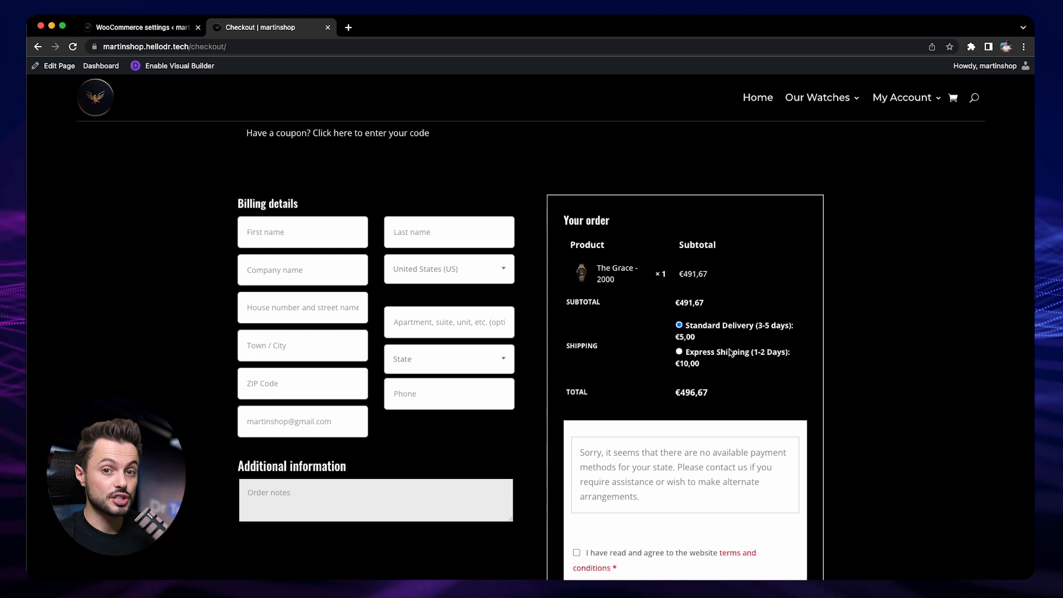
left_click(138, 30)
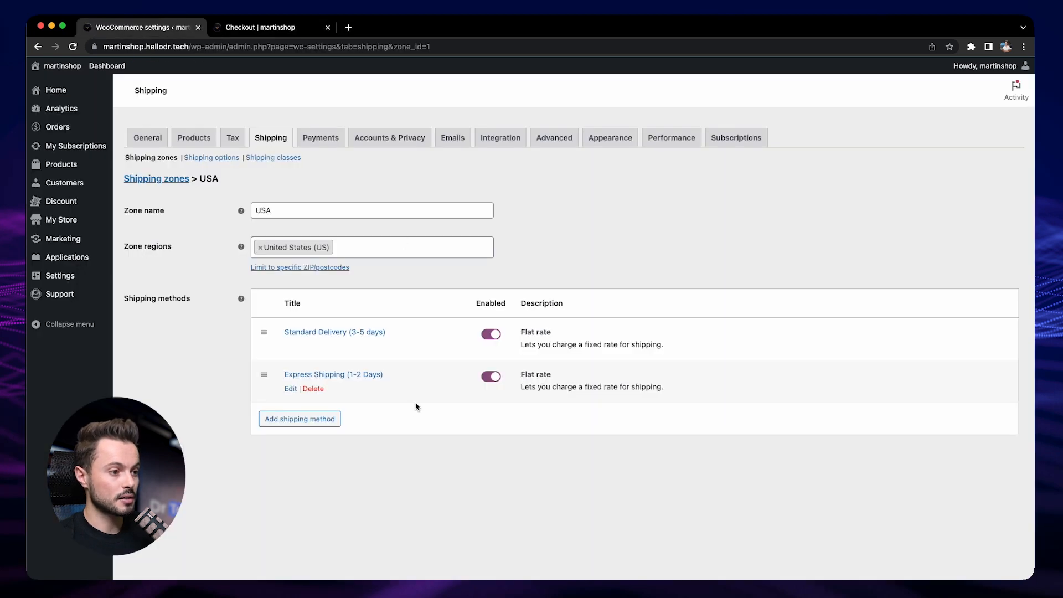
Step: Add a Free shipping method to the USA zone
left_click(332, 423)
left_click(408, 326)
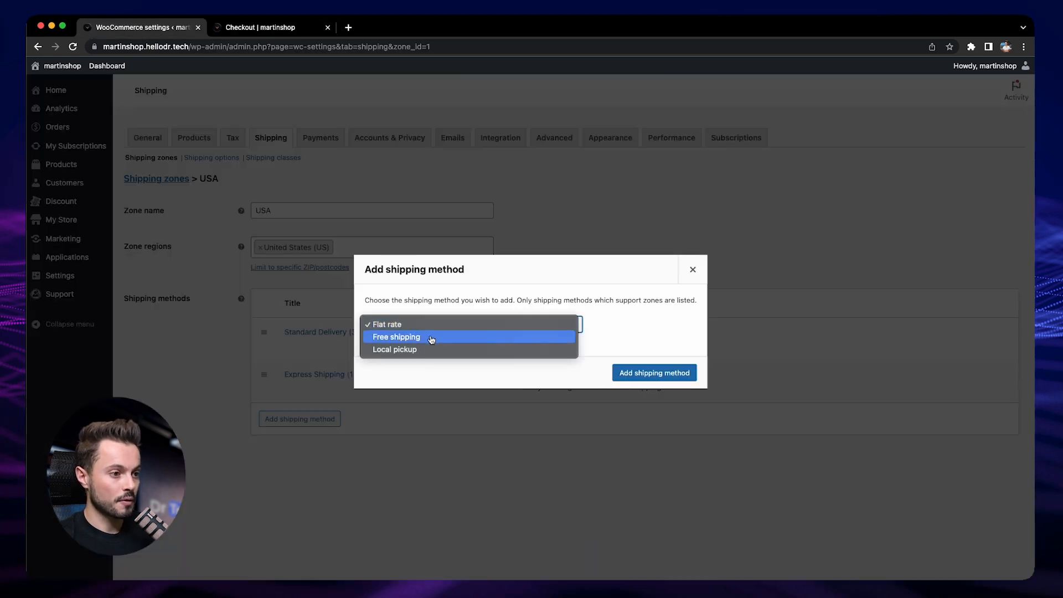
left_click(430, 339)
left_click(674, 378)
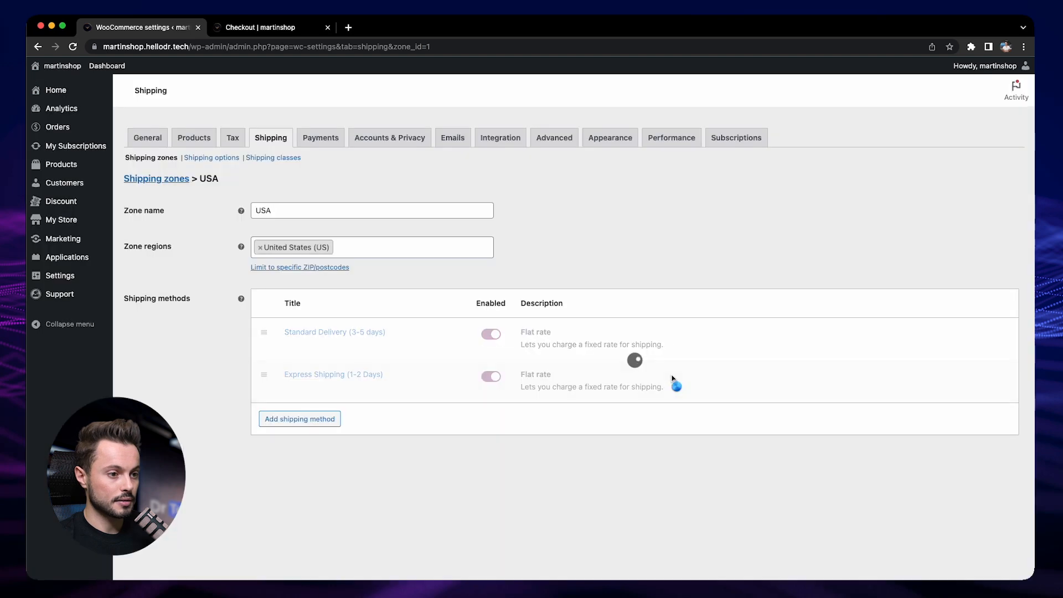
Step: Make the Free shipping method require a minimum order amount OR a coupon
left_click(292, 435)
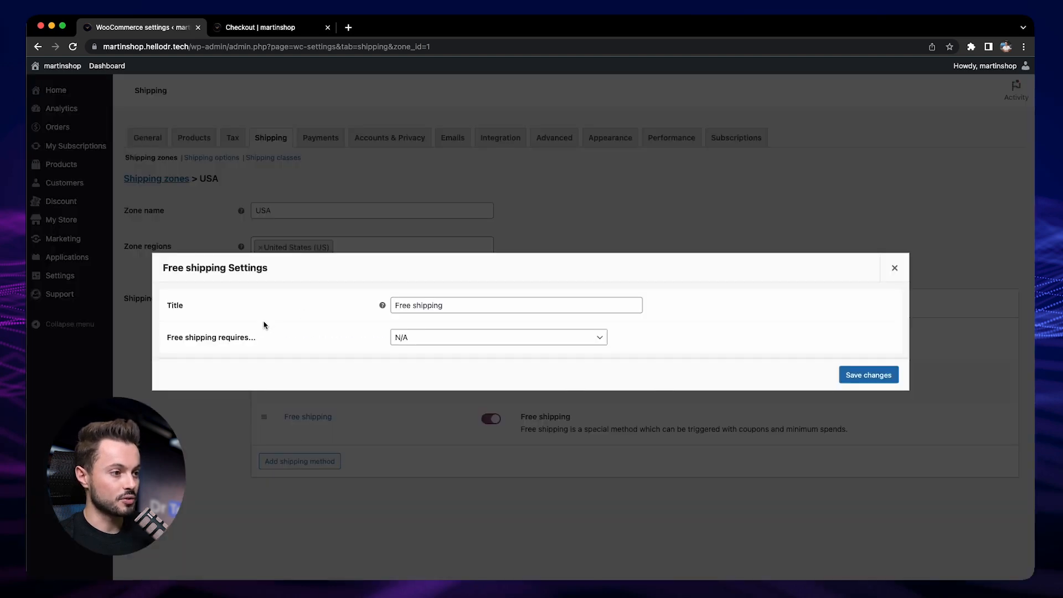
left_click(544, 340)
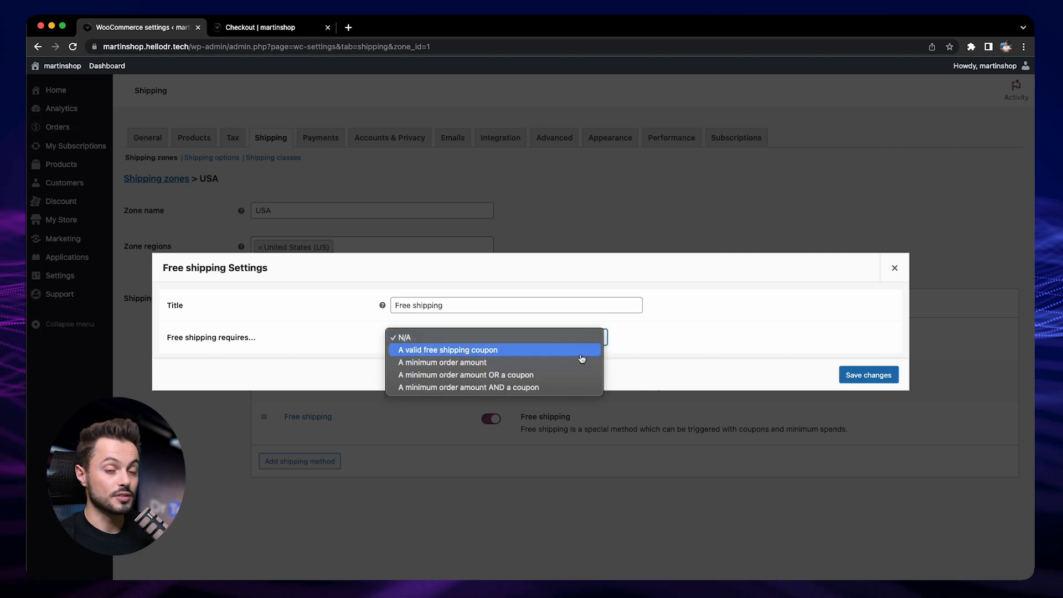
left_click(317, 353)
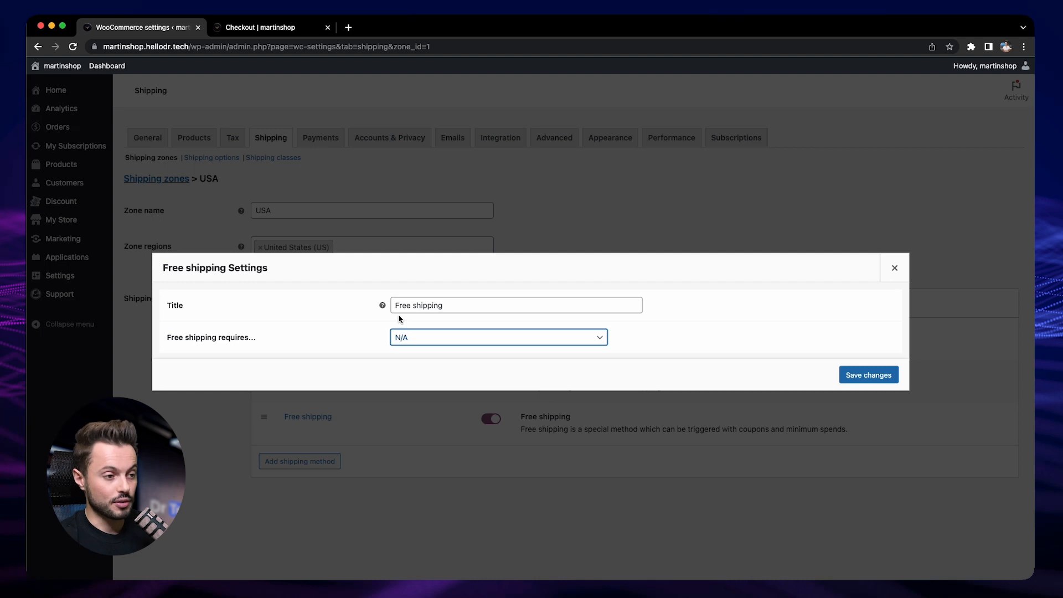
left_click(477, 338)
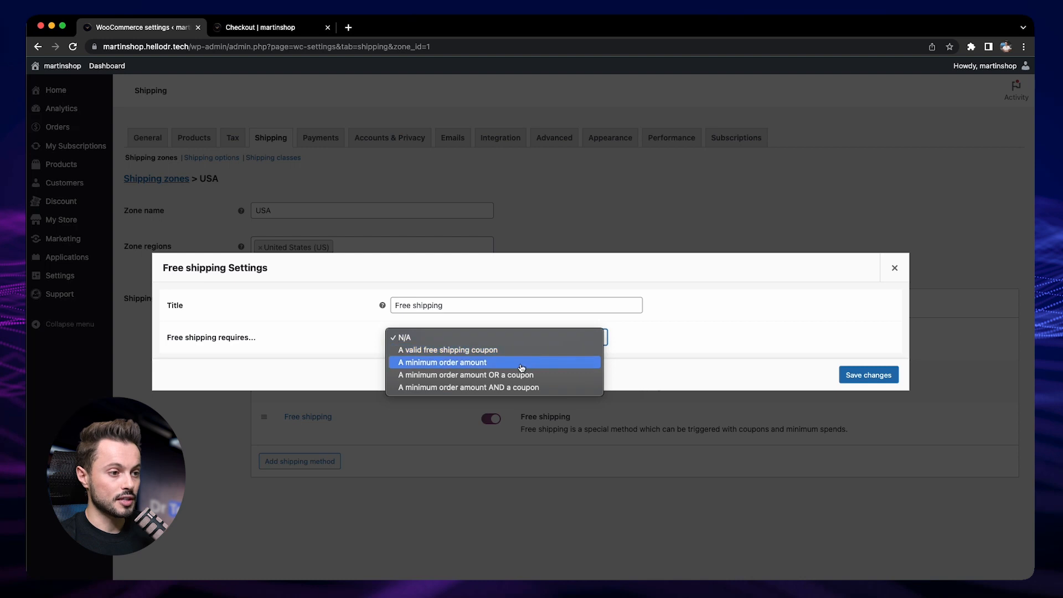
left_click(549, 379)
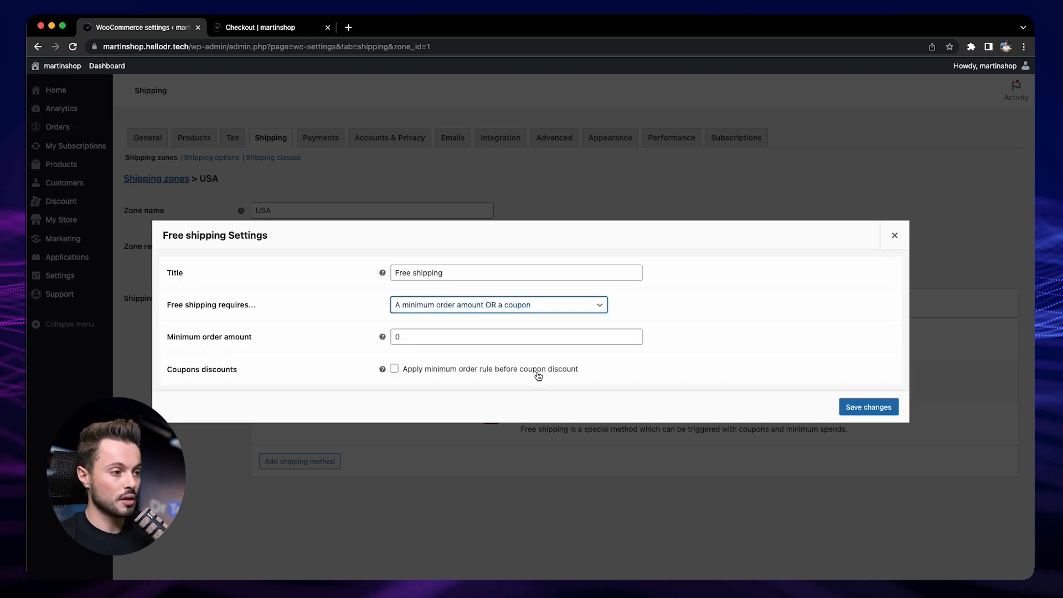
Step: Set the minimum order amount to 500, apply the minimum order rule before coupon discount and save the free shipping settings
left_click(452, 340)
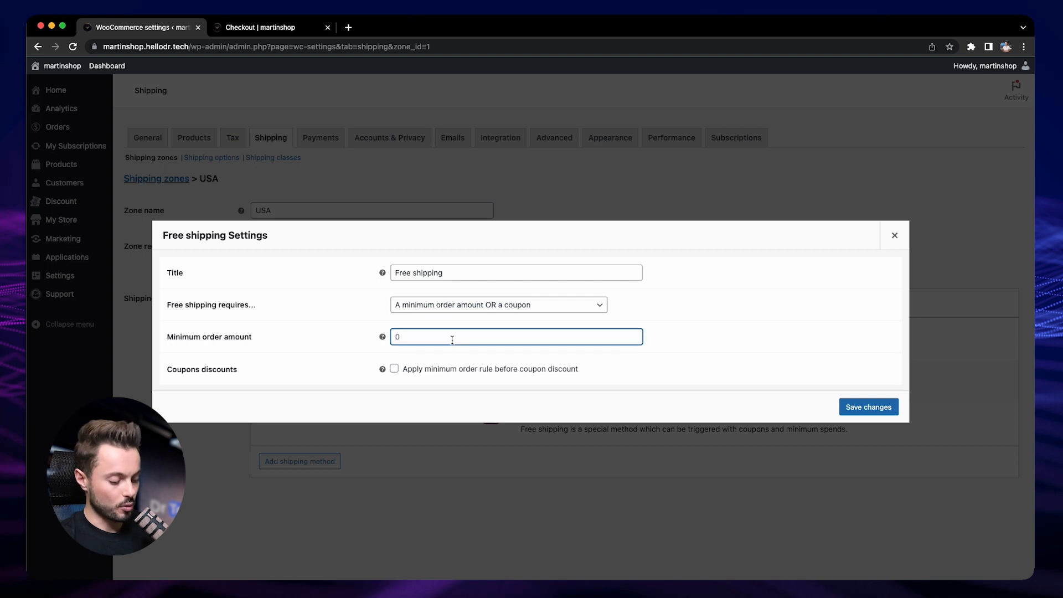
type("500")
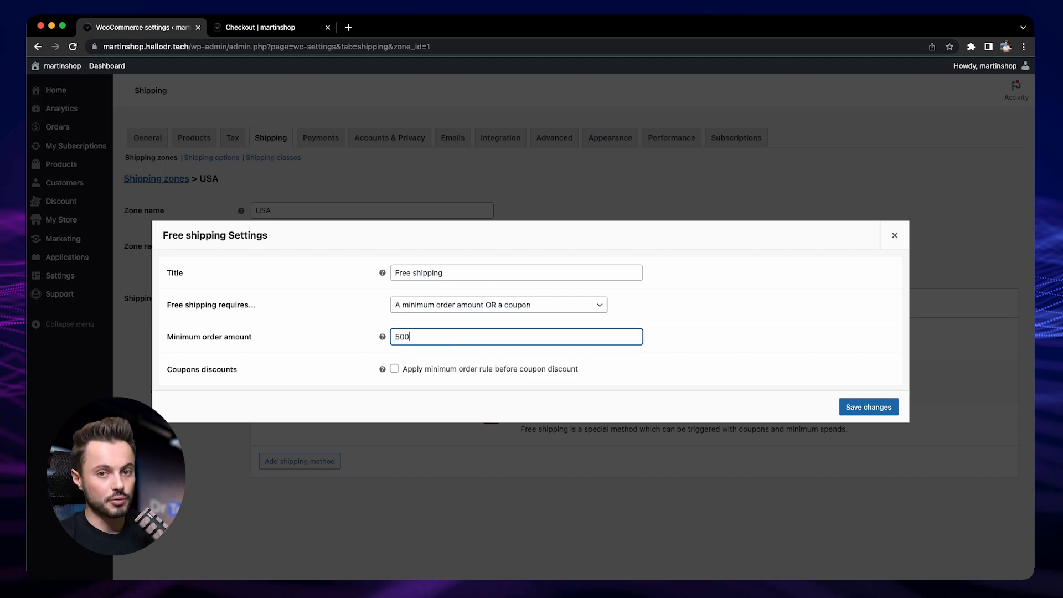
left_click(671, 349)
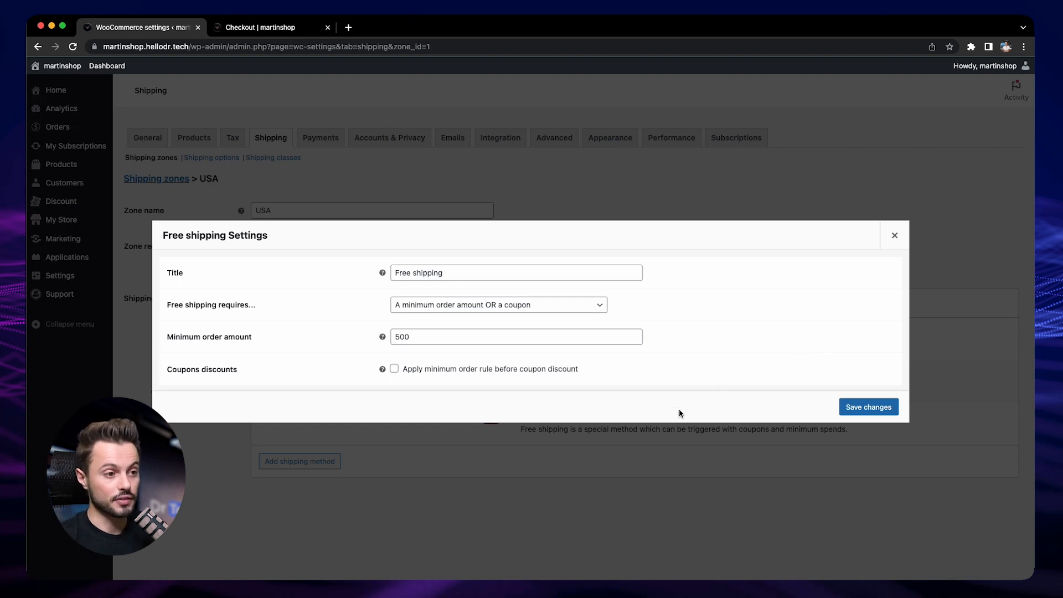
left_click(451, 375)
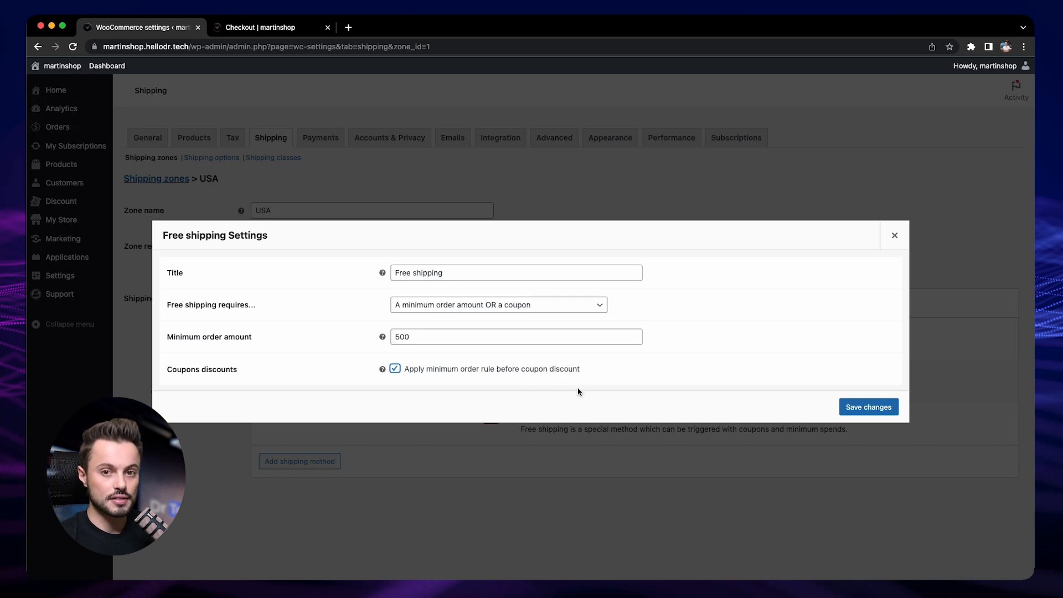
left_click(550, 373)
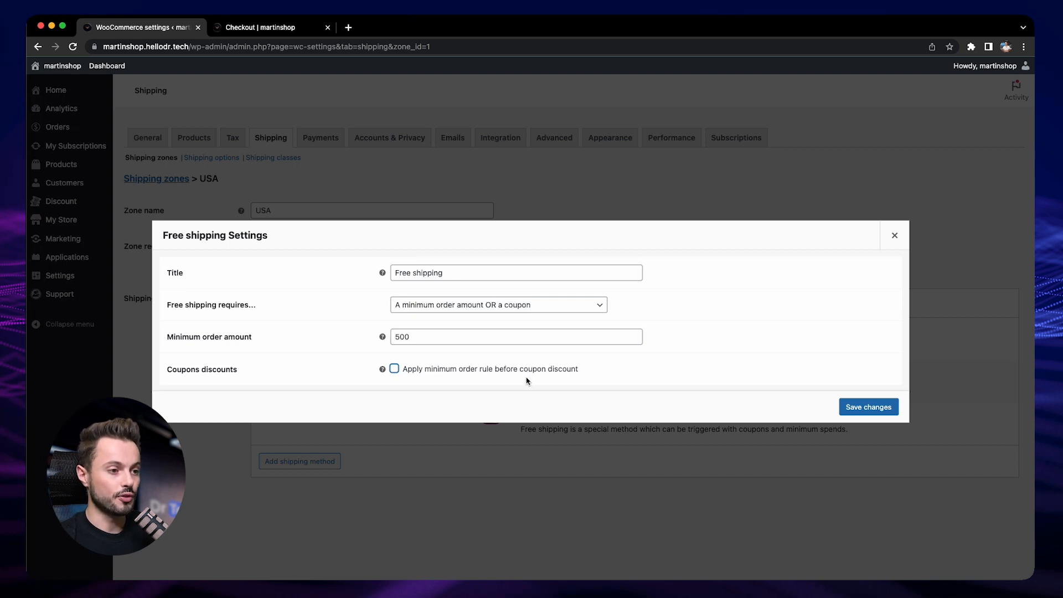
left_click(477, 370)
left_click(854, 408)
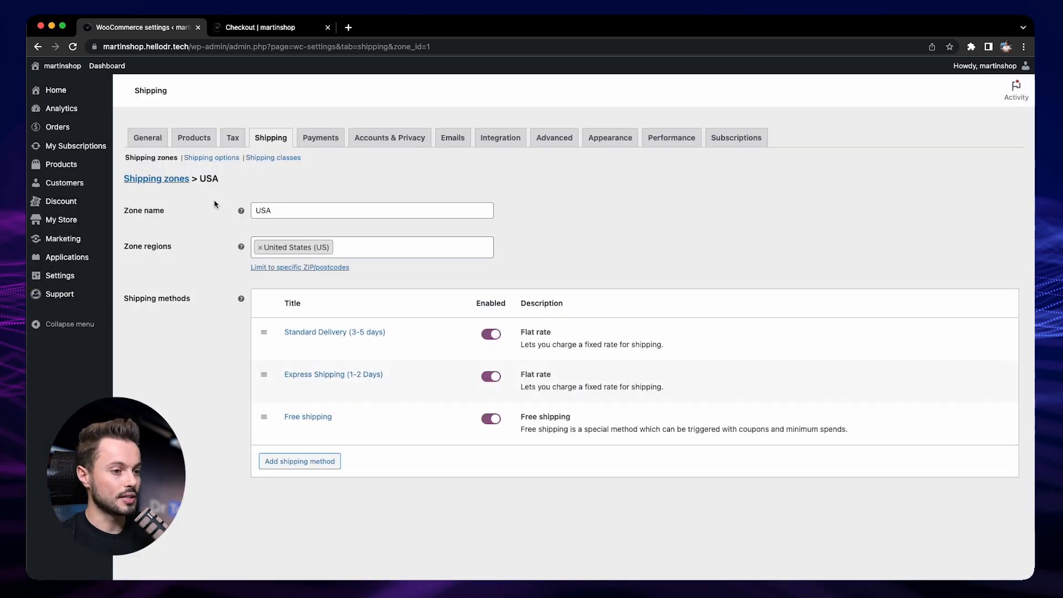
Step: Open the store's cart, raise the quantity of The Grace - 2000 to 2 and update the cart
left_click(260, 28)
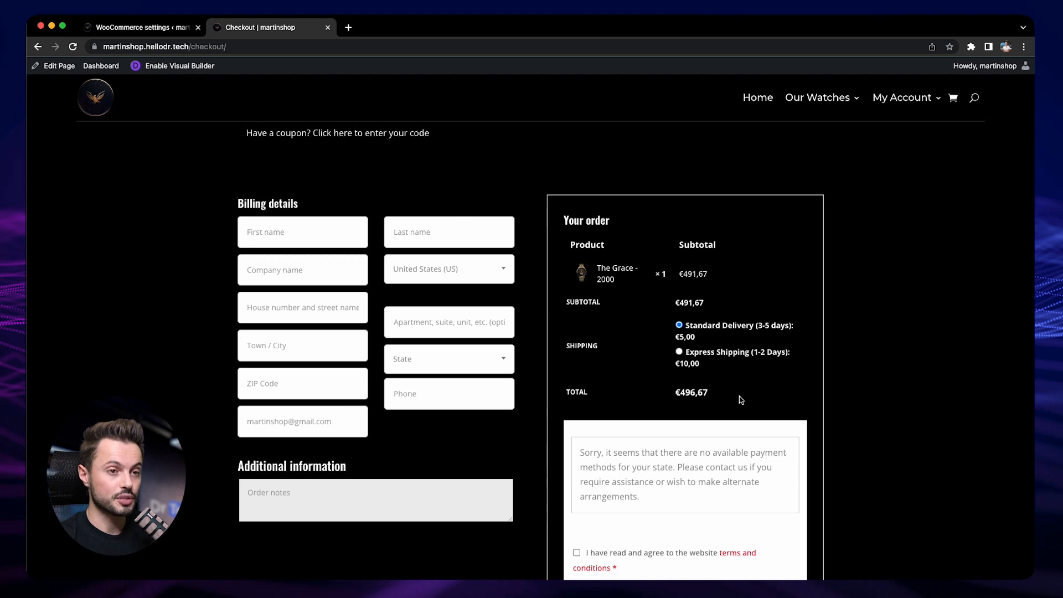
left_click(954, 99)
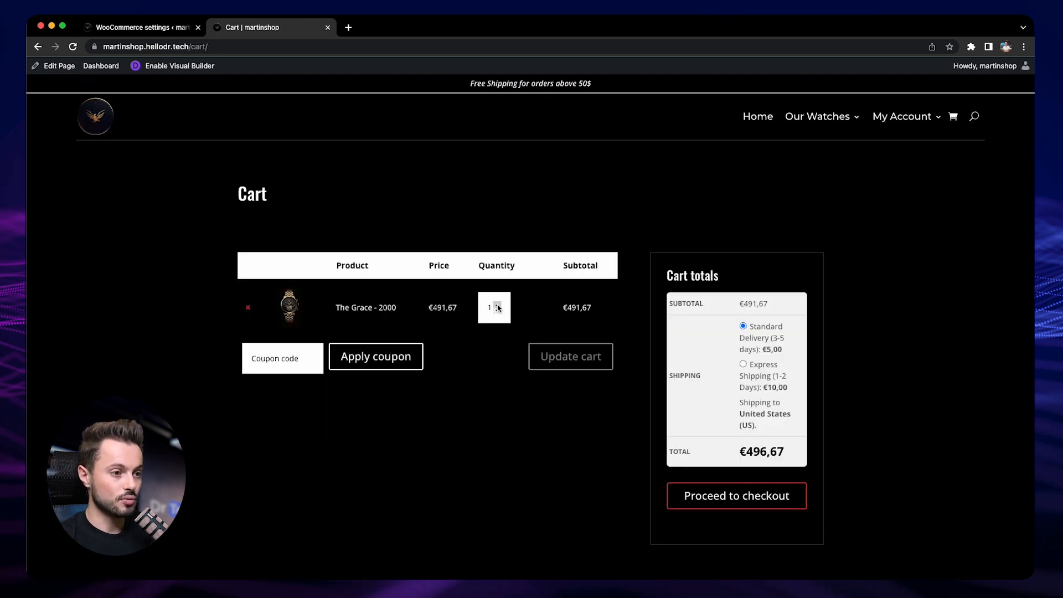
left_click(498, 306)
left_click(564, 358)
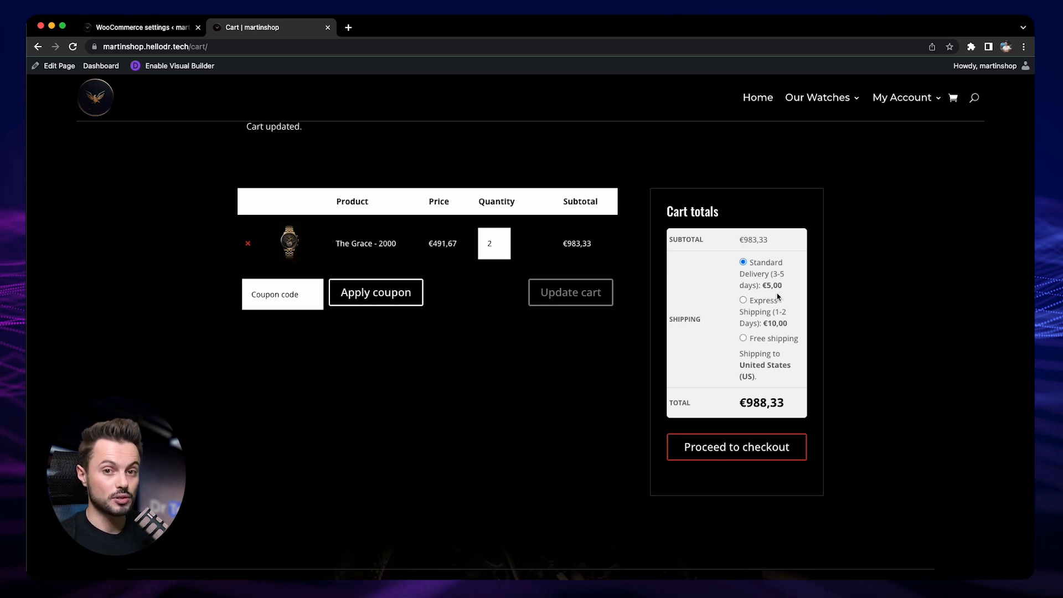
Step: Choose Free shipping in the cart totals and return to the USA zone settings
left_click(744, 339)
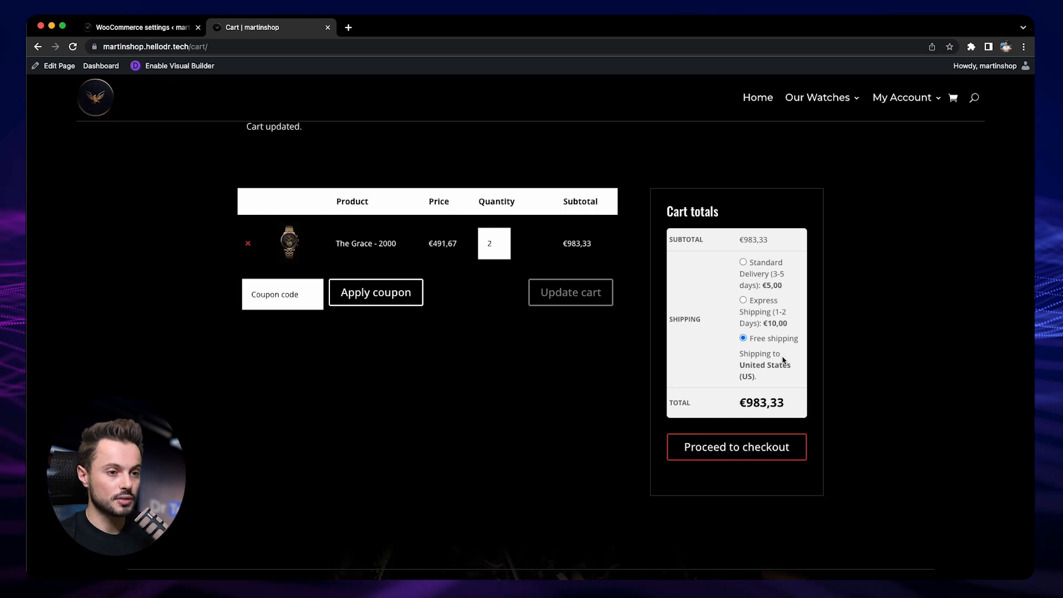
scroll(760, 349, "up", 1)
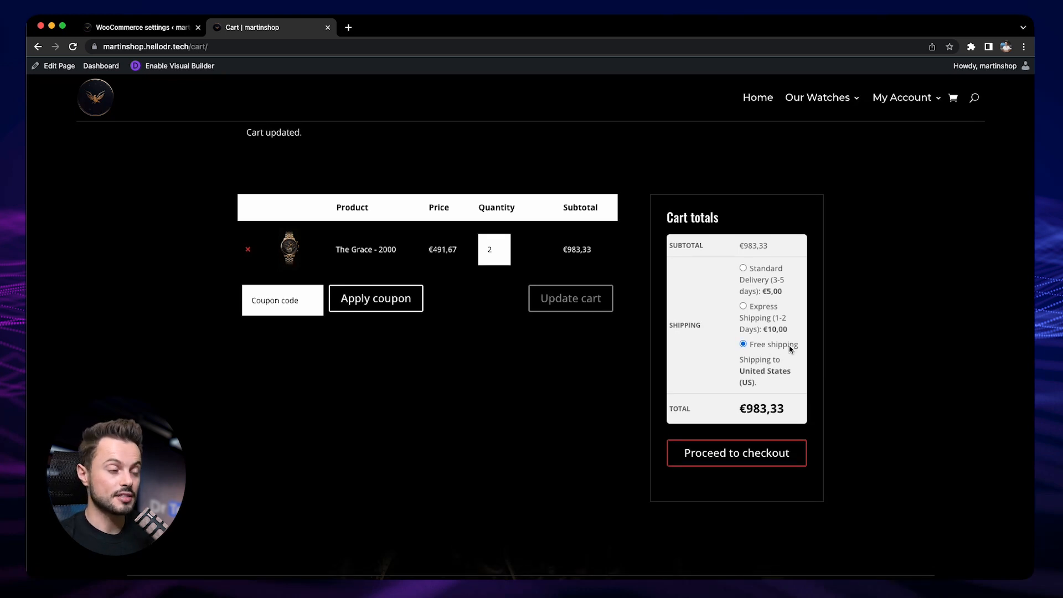
left_click(133, 29)
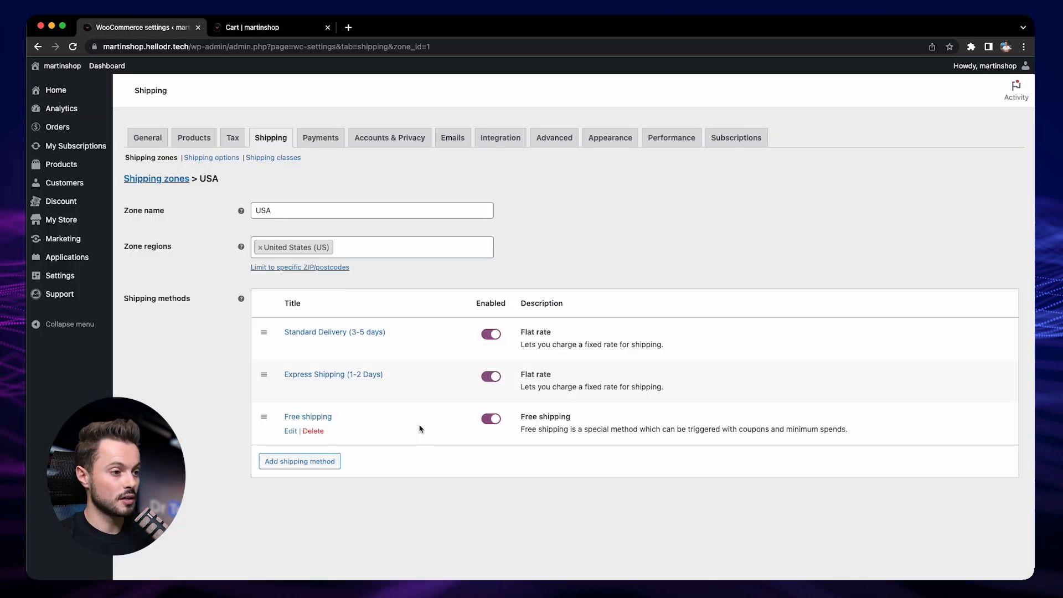
Step: Change the free shipping method's title to "Free shipping (3-5 Days)" and save the changes
left_click(291, 432)
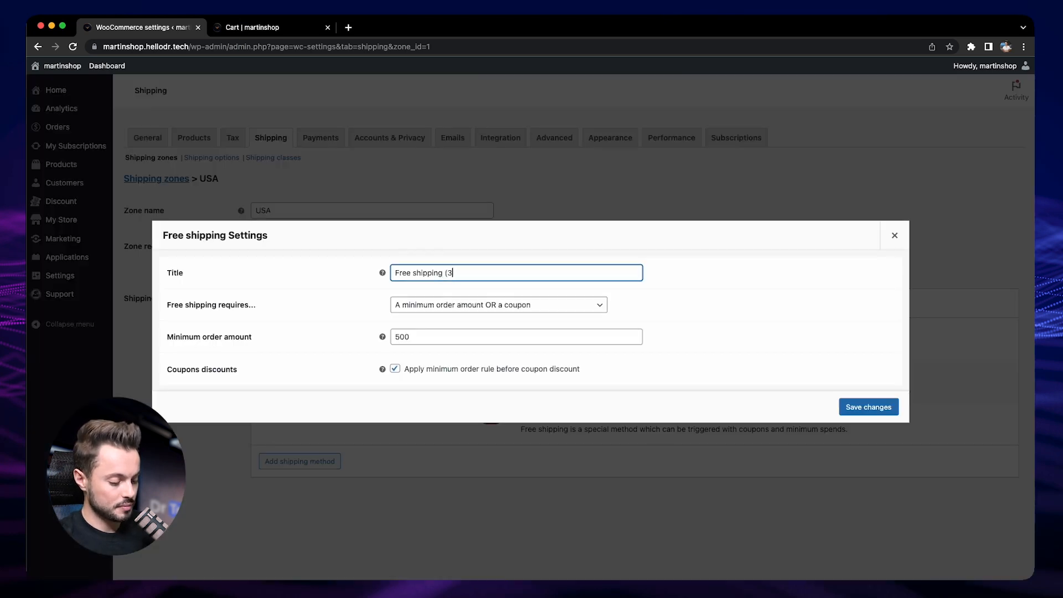
type("(3-5)")
key("Left")
type("Days")
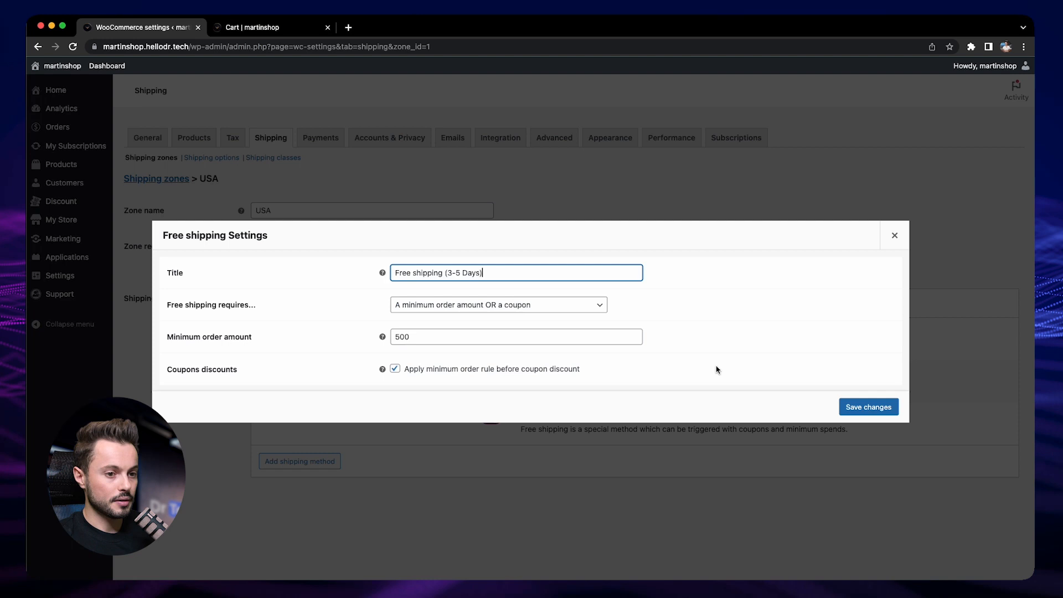
left_click(866, 407)
Step: Reload the store's cart to check the renamed free shipping method, and choose Express Shipping (1-2 Days)
left_click(252, 30)
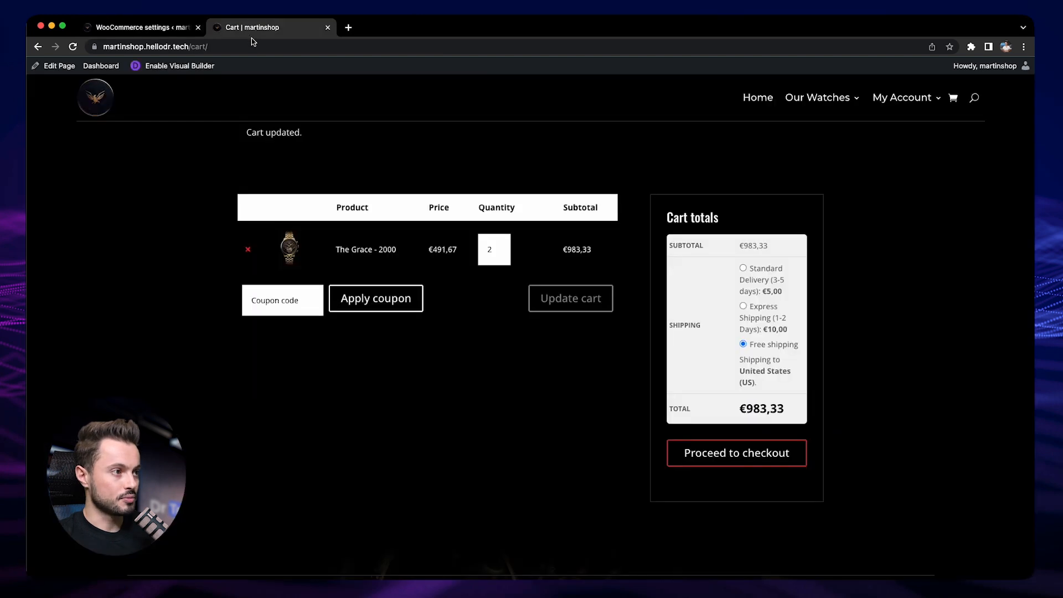
left_click(73, 47)
scroll(586, 360, "up", 1)
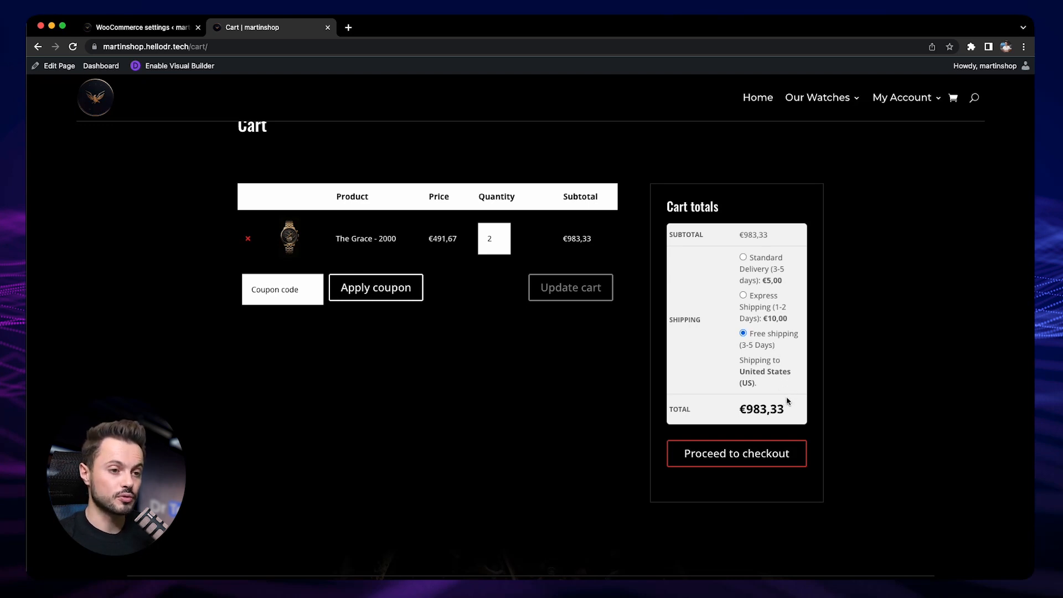
left_click(754, 301)
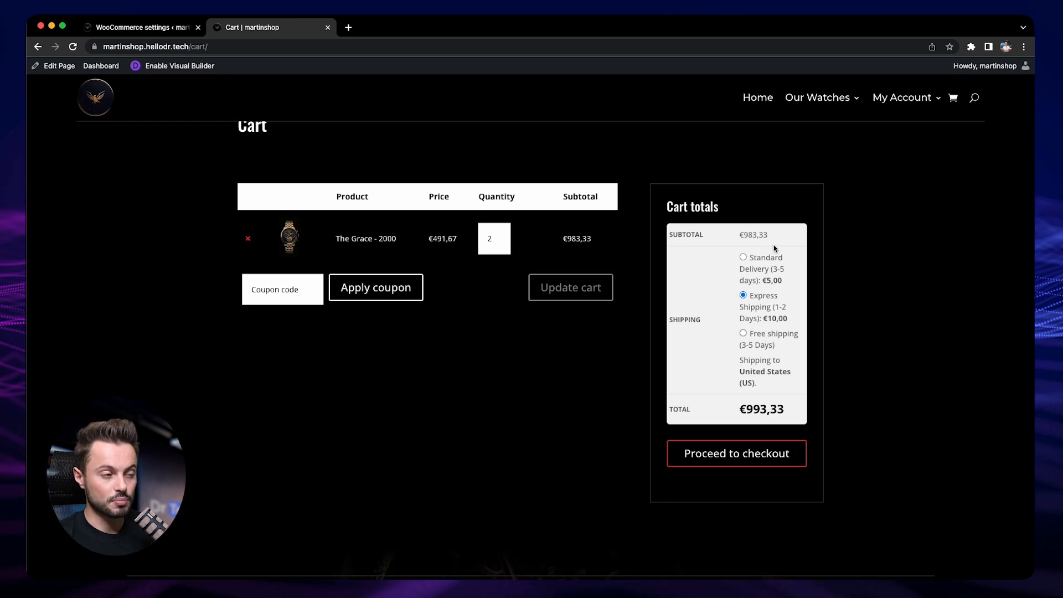
Step: Move Free shipping (3-5 Days) above the other methods in the USA zone and reload the store's cart
left_click(141, 27)
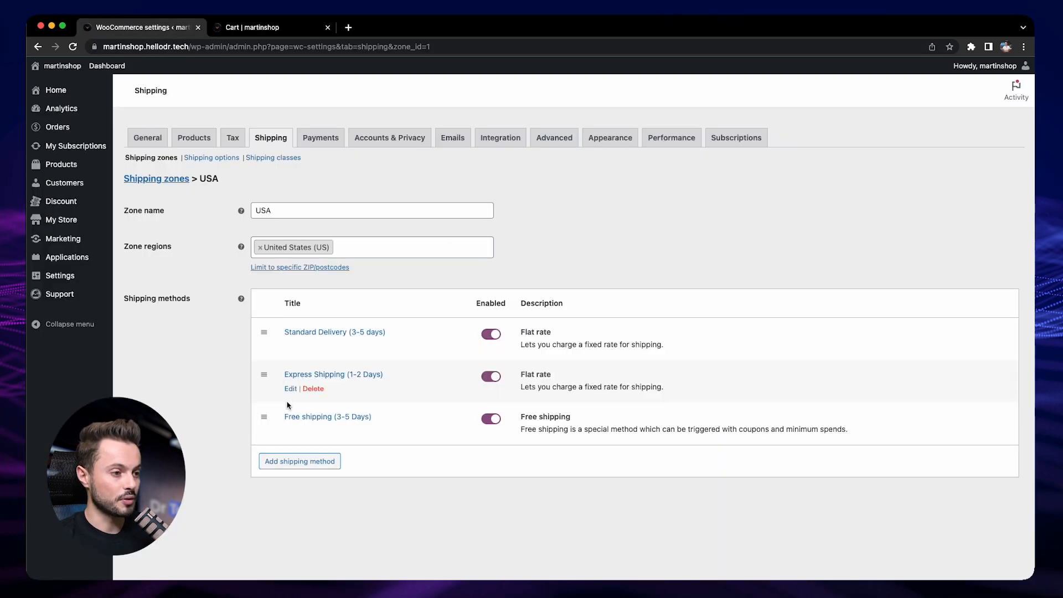
left_click_drag(264, 417, 277, 332)
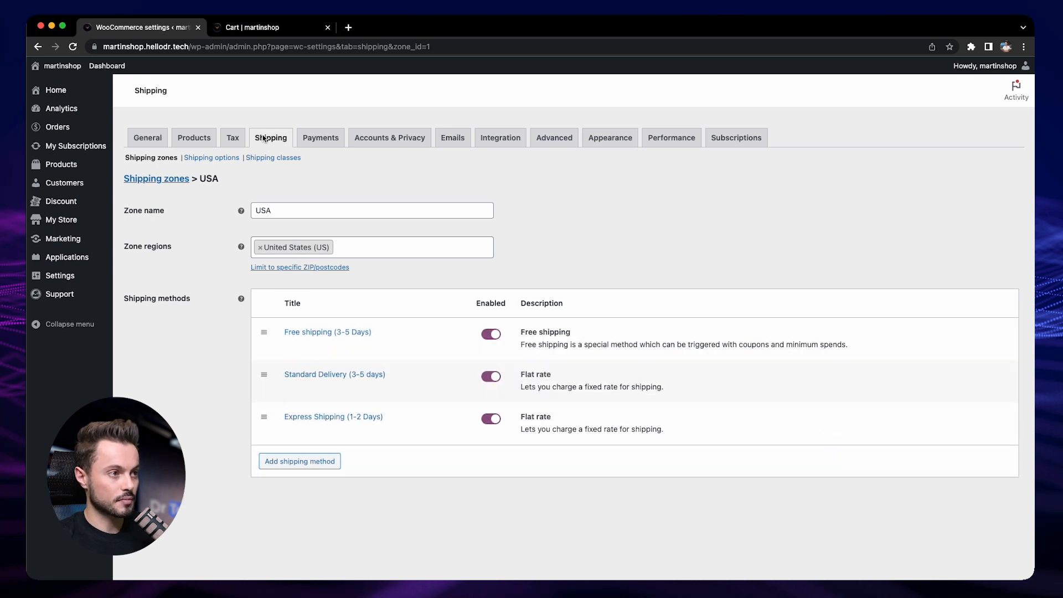
left_click(260, 26)
left_click(73, 46)
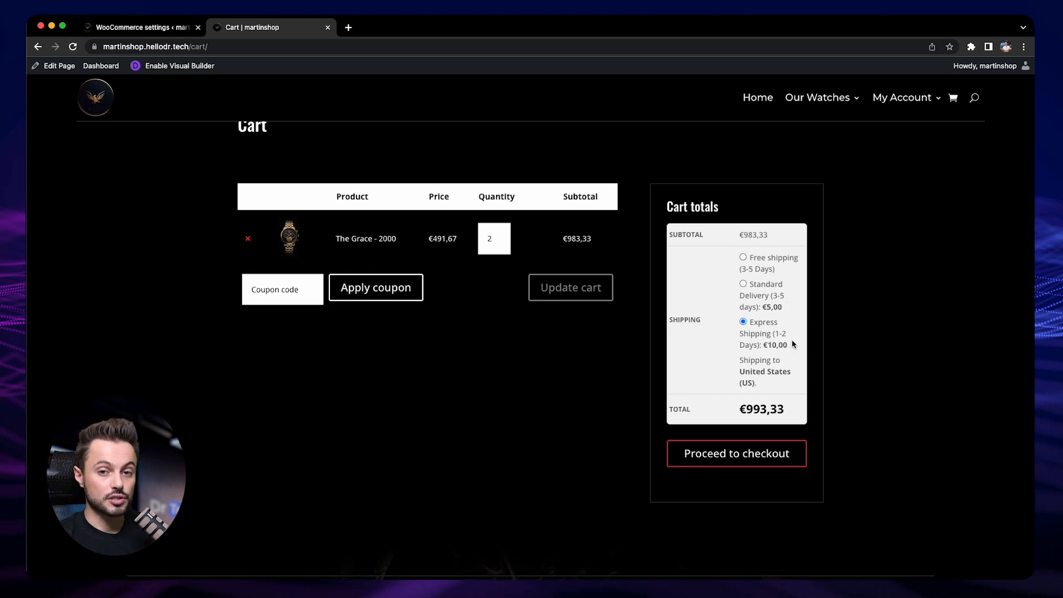
Step: Proceed to checkout, choose Free shipping (3-5 Days) and examine the shipping options offered for the order
left_click(714, 456)
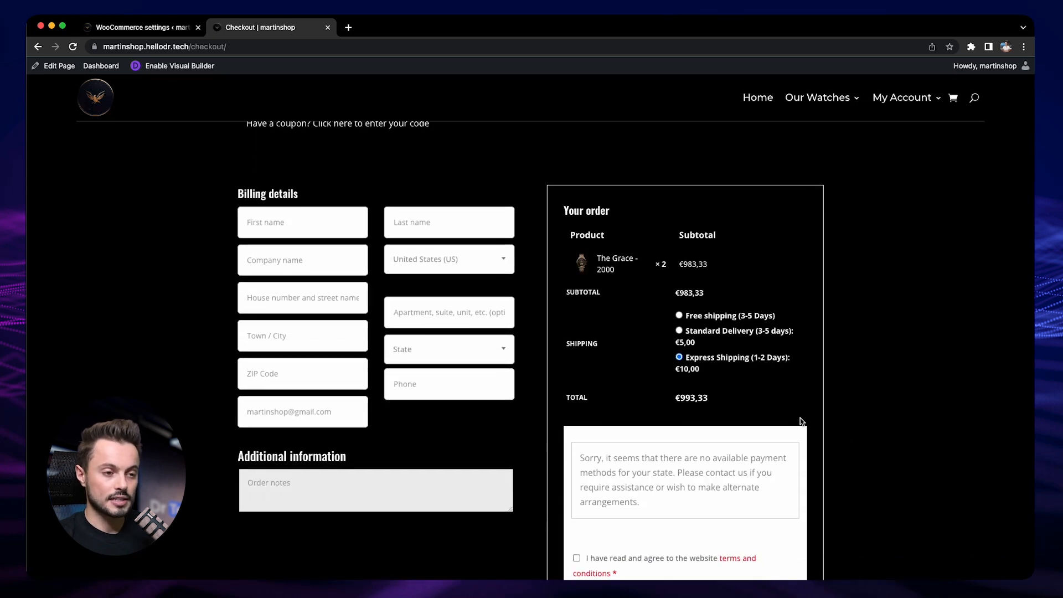
left_click(678, 315)
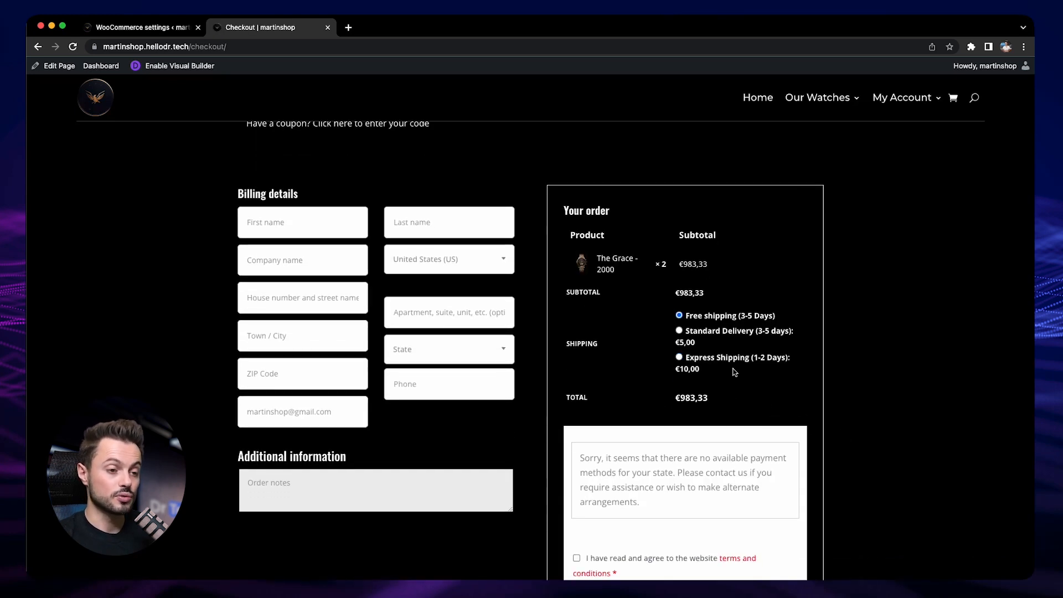
scroll(933, 438, "down", 2)
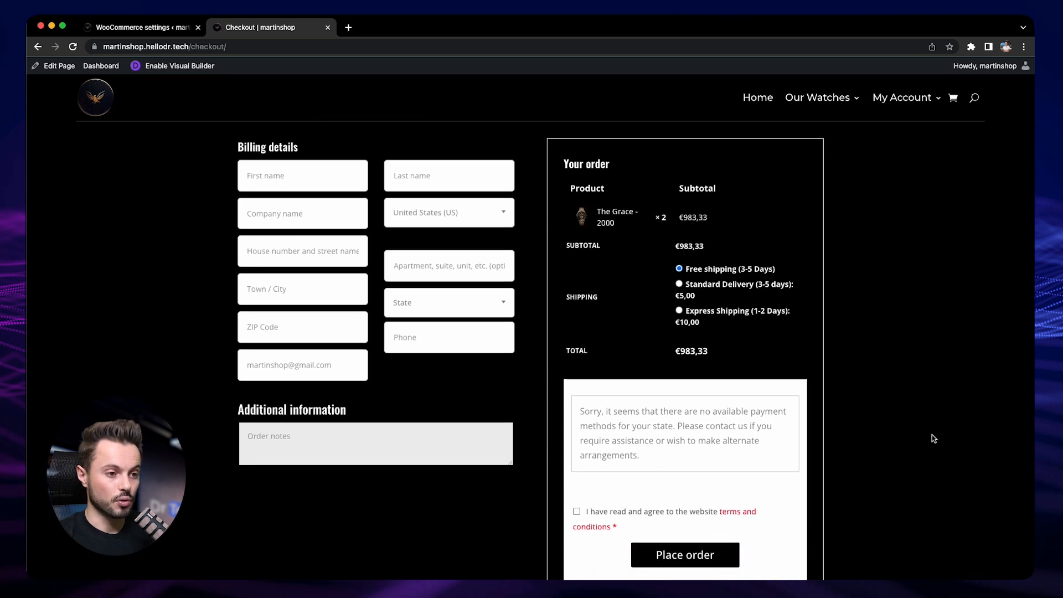
scroll(820, 465, "up", 4)
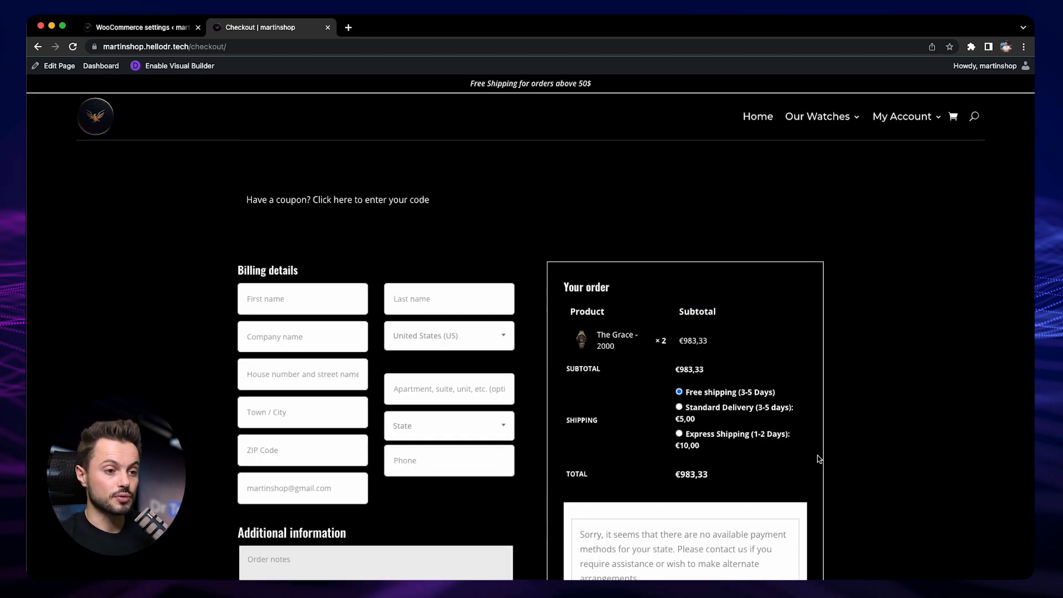
left_click_drag(716, 448, 680, 410)
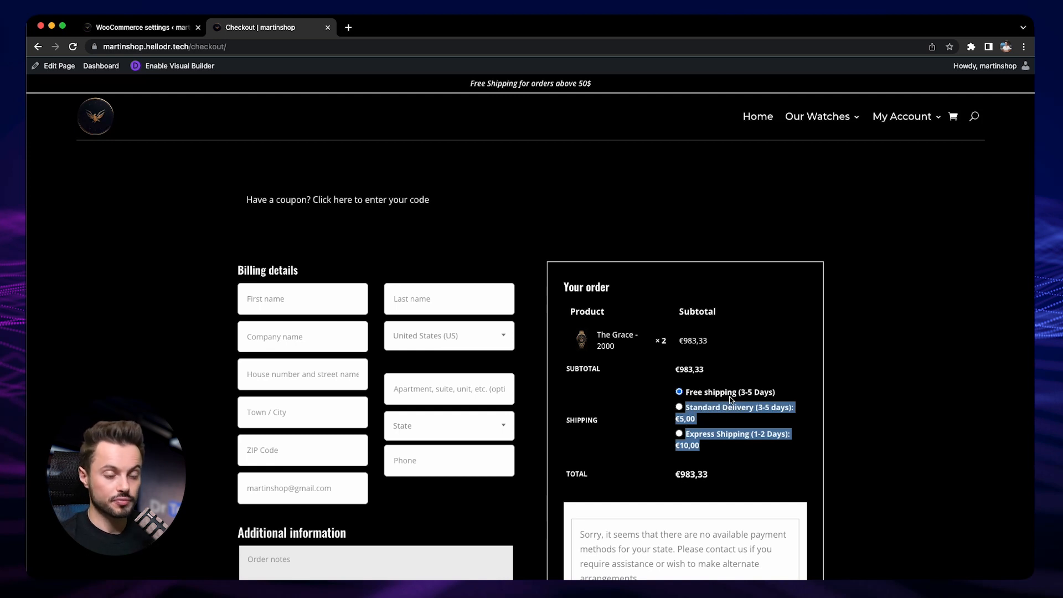
left_click(739, 445)
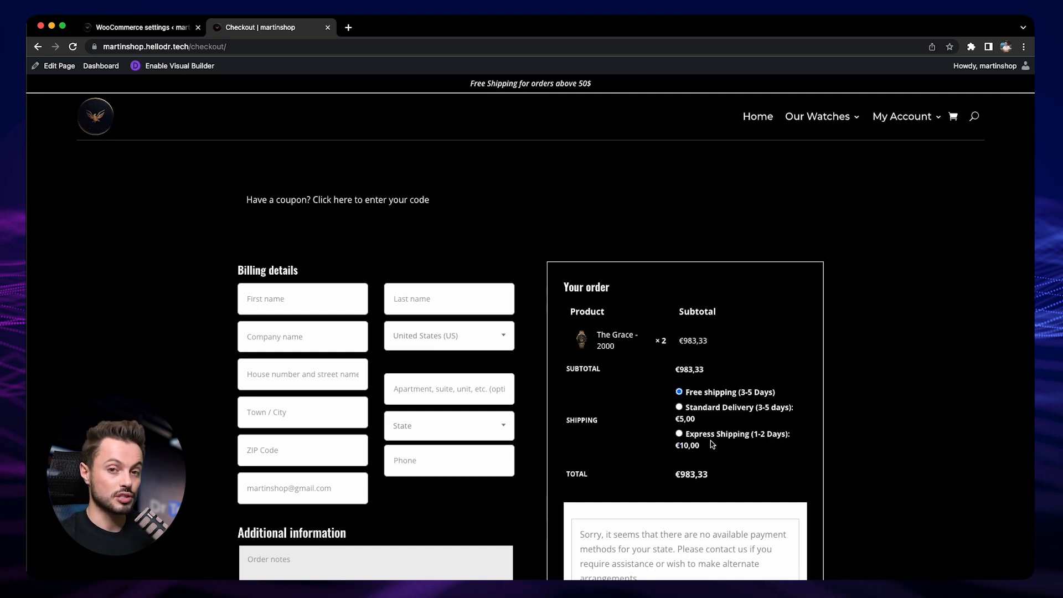
left_click_drag(686, 392, 746, 396)
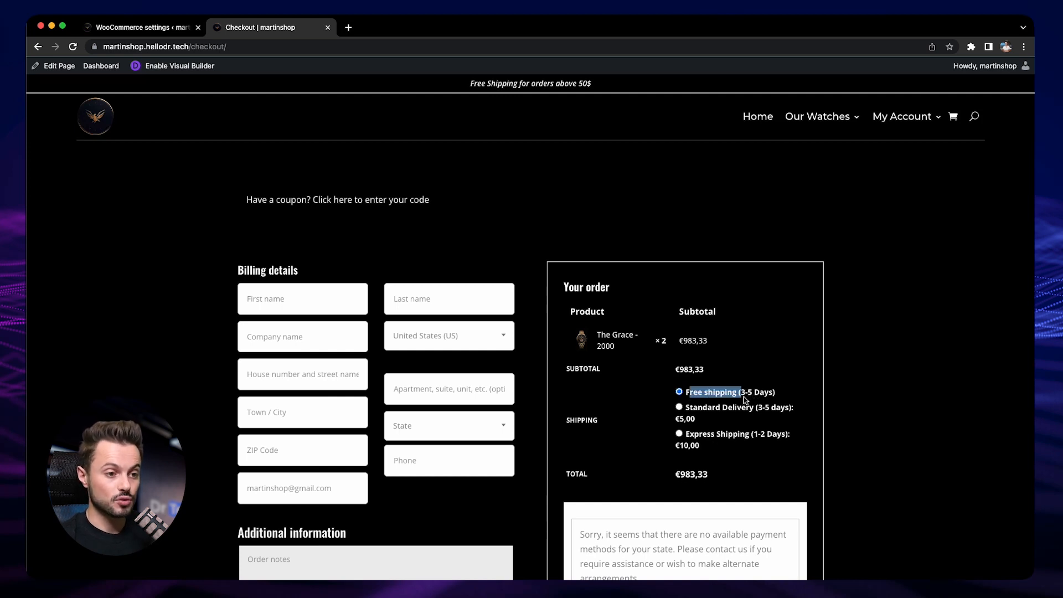
left_click(913, 244)
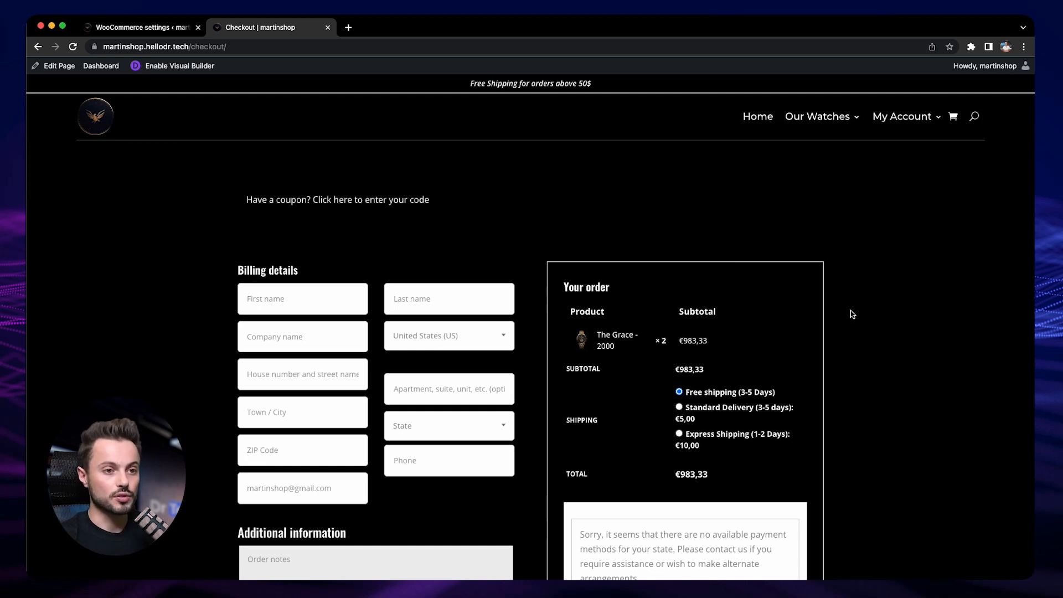
Step: Remove The Grace - 2000 from the store's cart and return to the WooCommerce settings
left_click(954, 117)
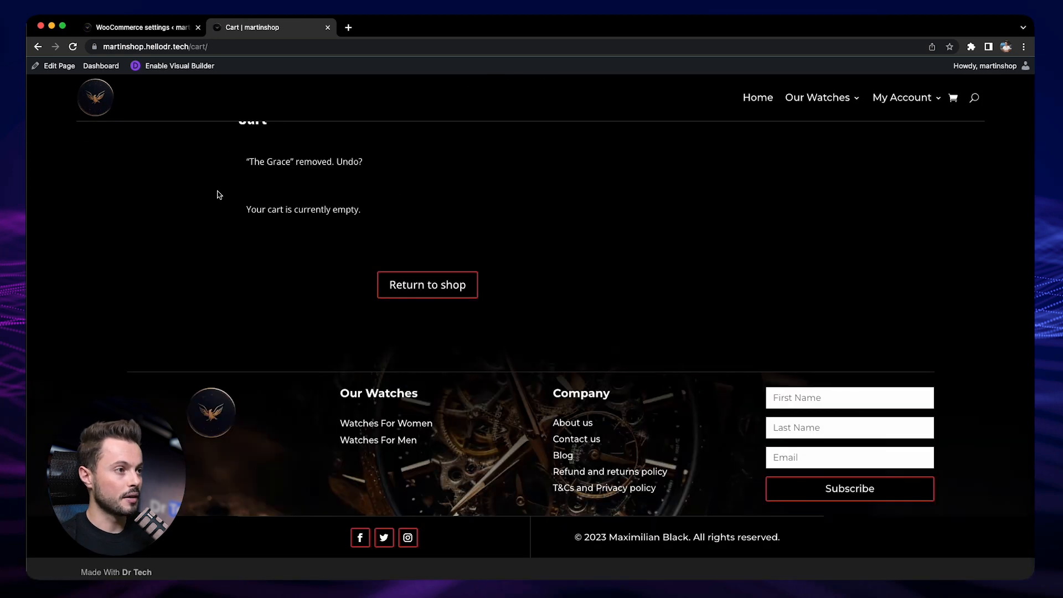
left_click(154, 31)
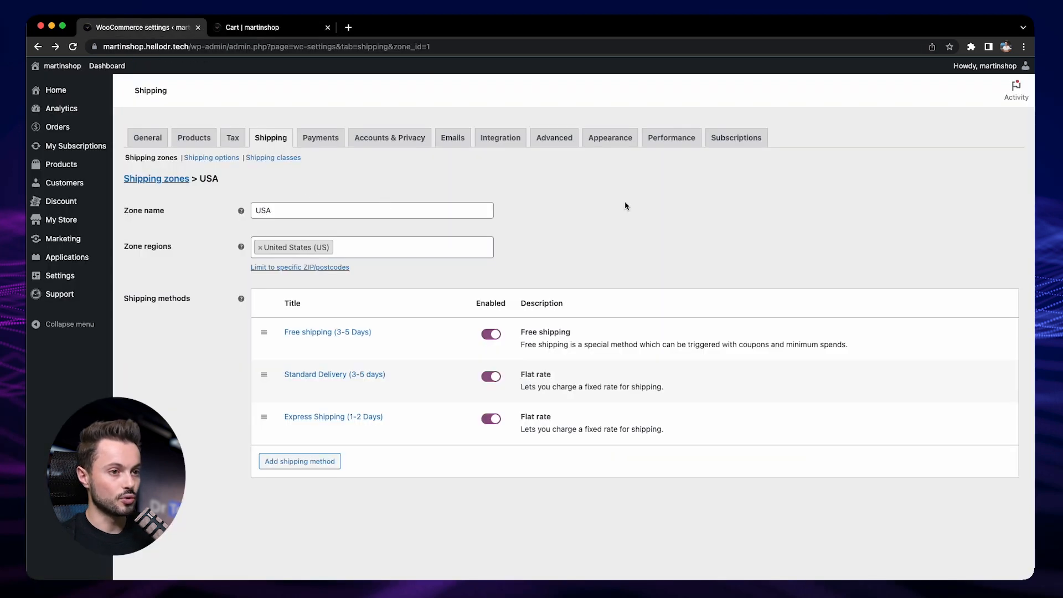
Step: Enable hiding other shipping options when free shipping is available in the appearance settings and save
left_click(612, 144)
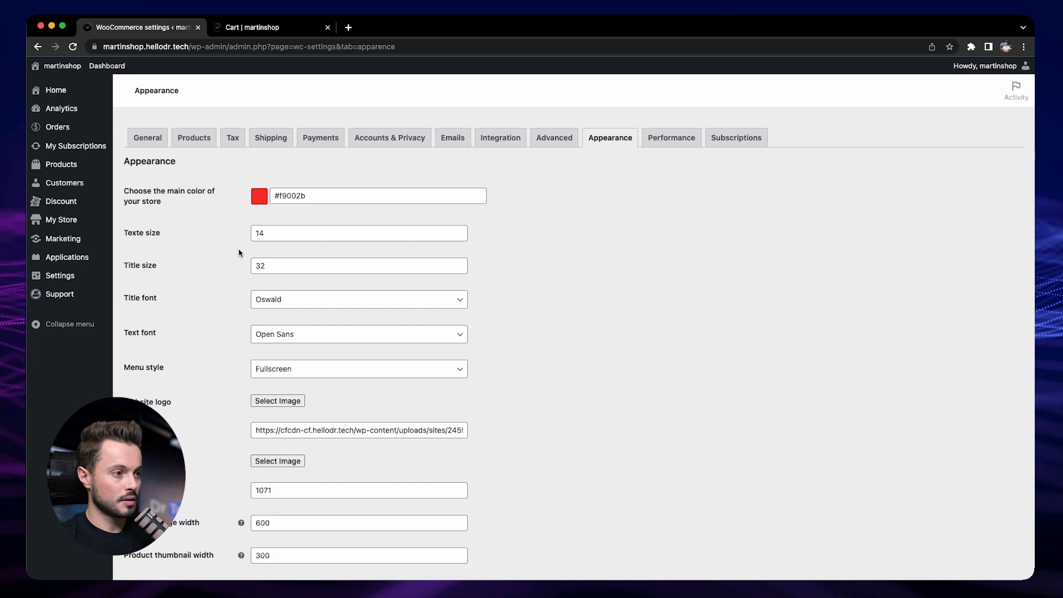
scroll(238, 249, "down", 5)
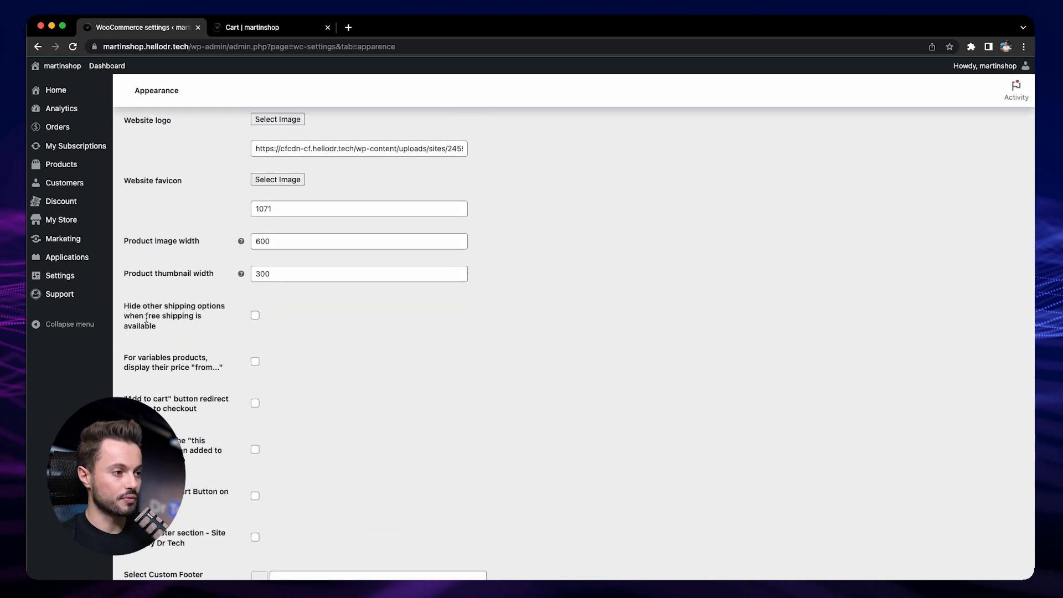
scroll(244, 343, "down", 5)
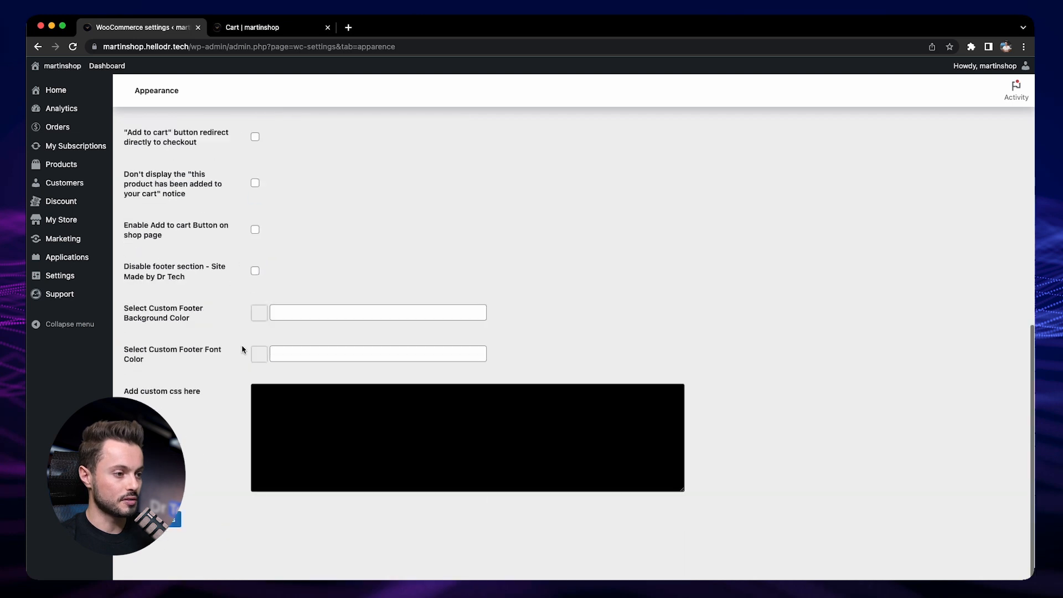
left_click(145, 527)
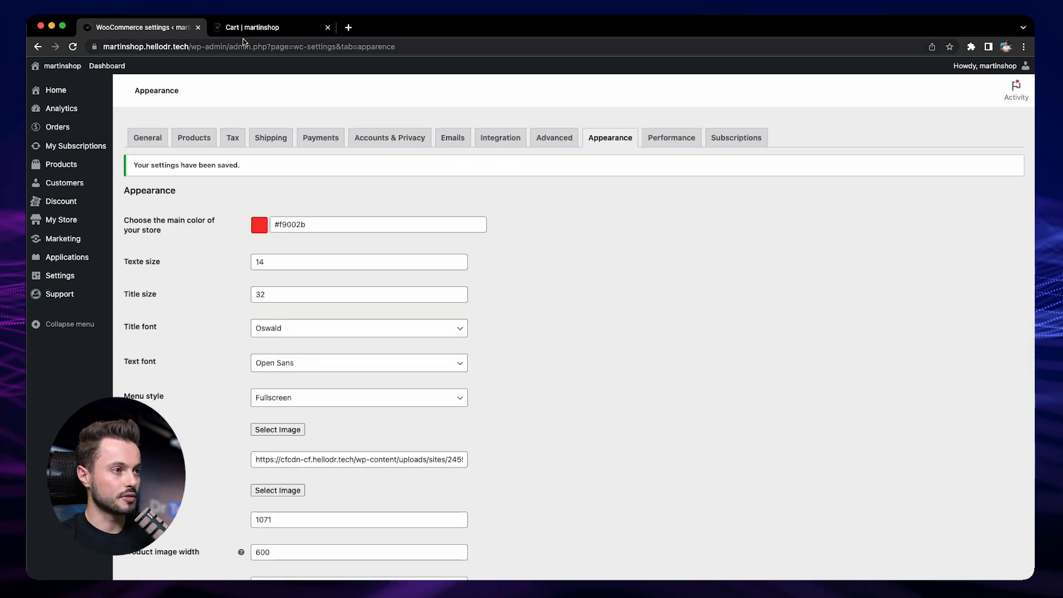
Step: Add The Elegance - 2020 from the store's Watches for Women category to the cart
left_click(252, 28)
mouse_move(824, 102)
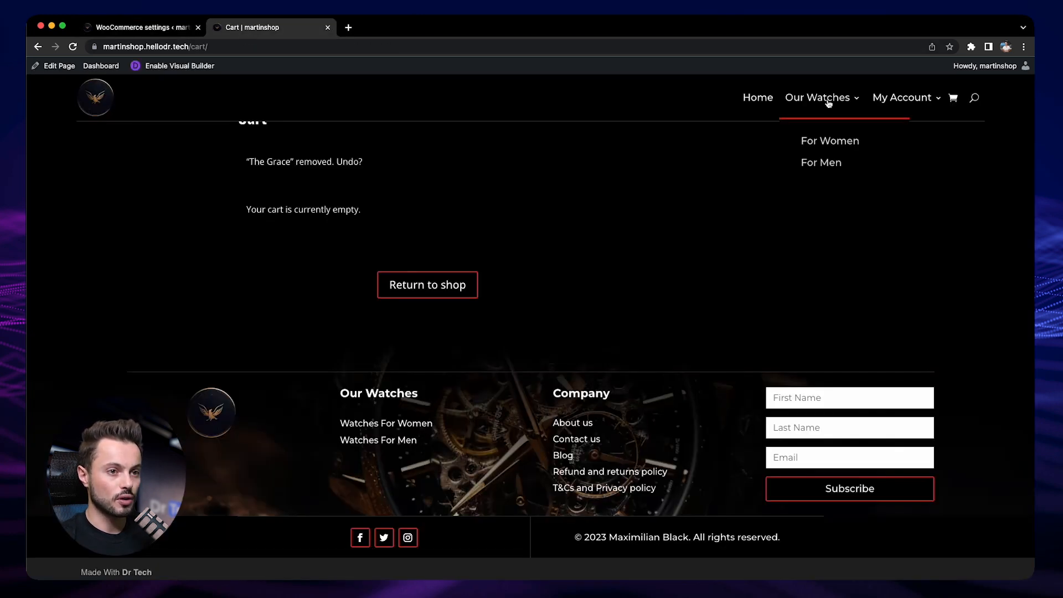
left_click(838, 142)
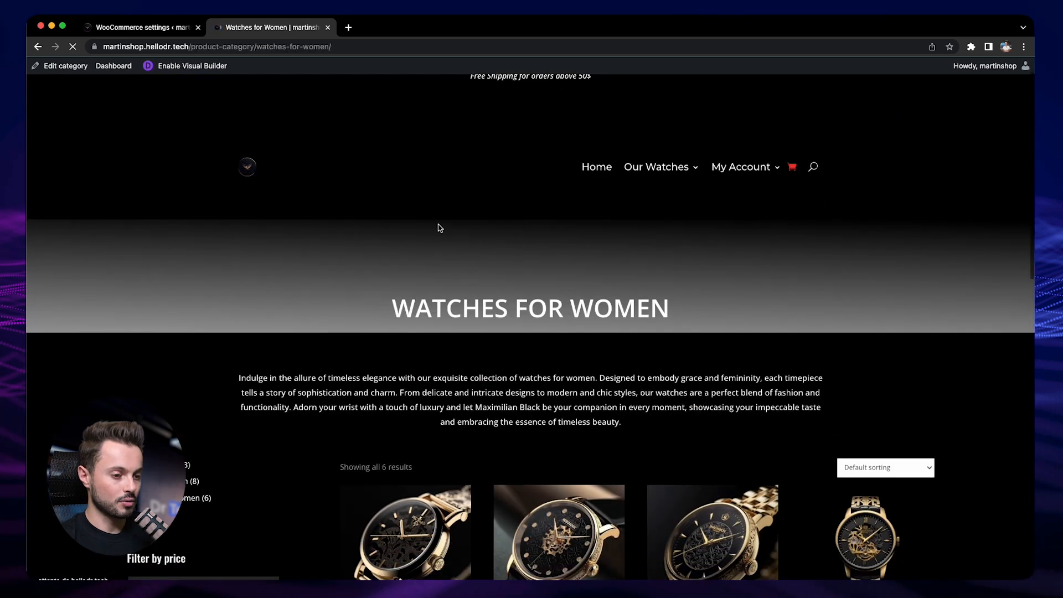
scroll(440, 228, "down", 3)
scroll(444, 228, "down", 1)
scroll(492, 221, "down", 2)
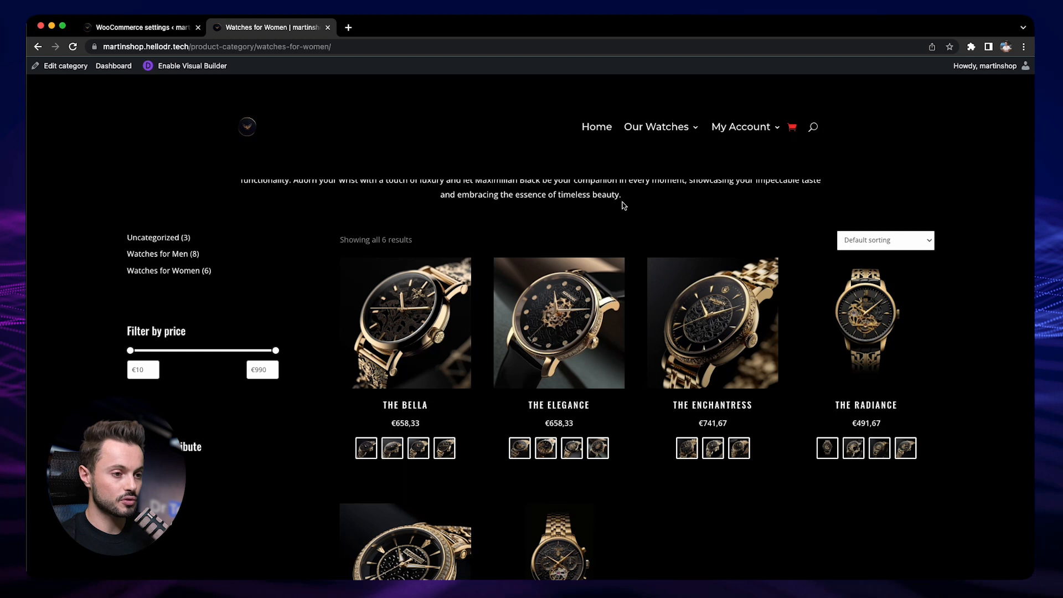
left_click(579, 338)
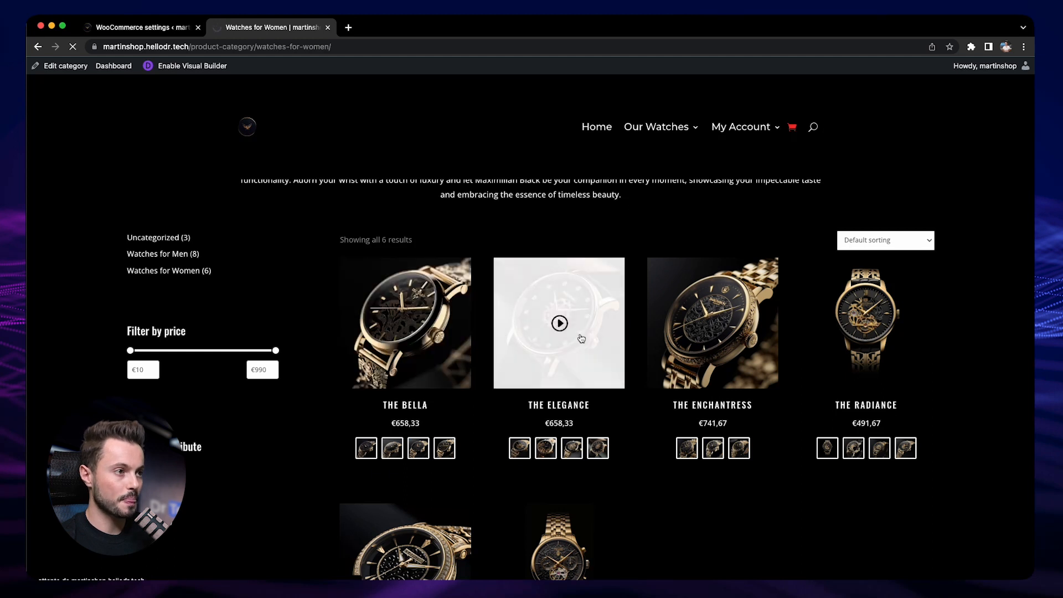
left_click(678, 365)
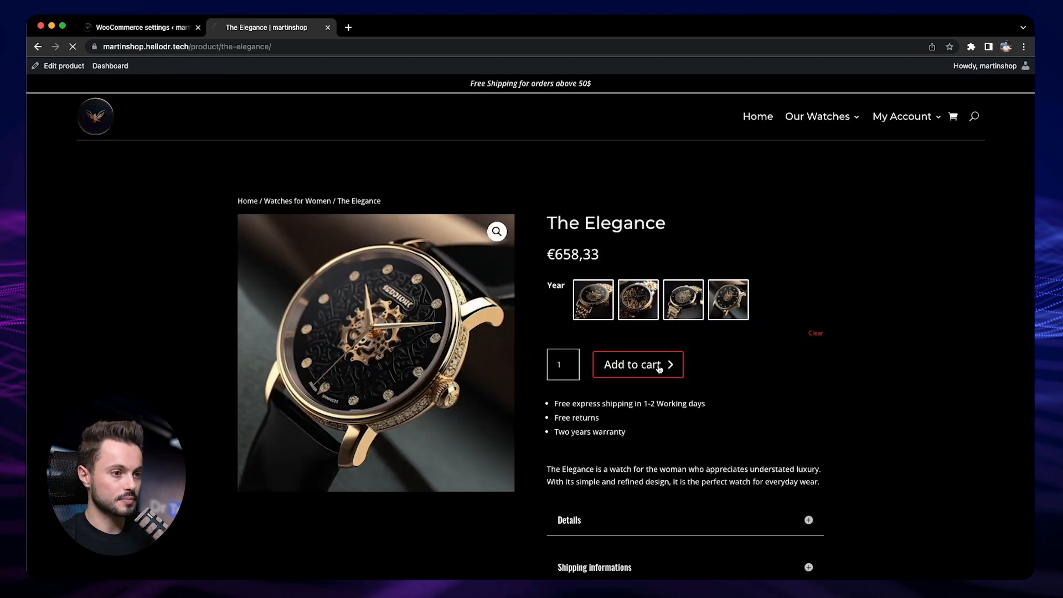
Step: View the cart and check which shipping options are offered for The Elegance - 2020
left_click(778, 247)
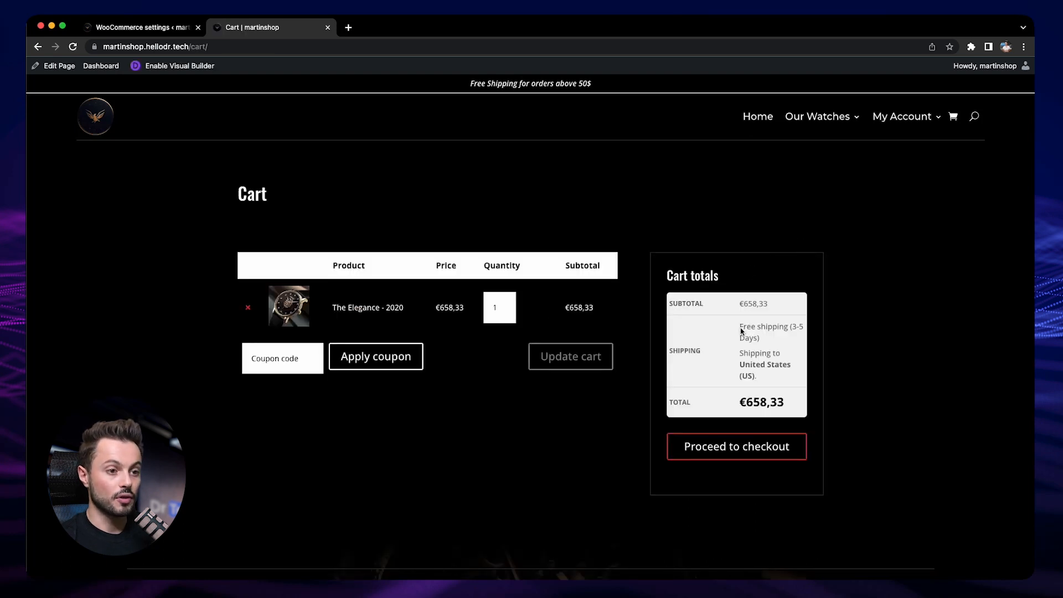
left_click_drag(740, 327, 763, 337)
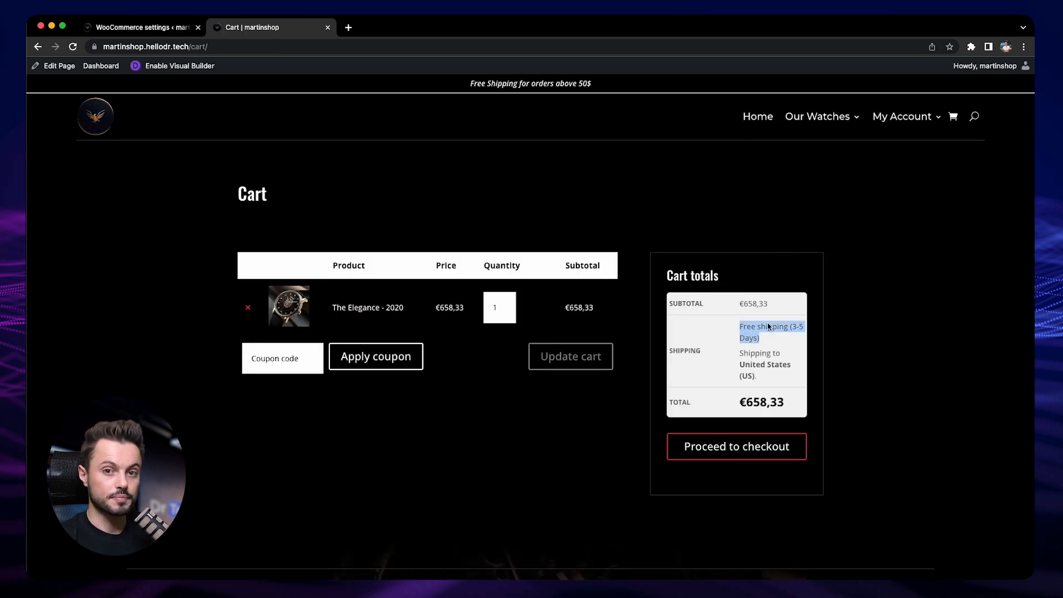
left_click(769, 326)
Step: Disable hiding other shipping options when free shipping is available in the appearance settings and save
left_click(138, 28)
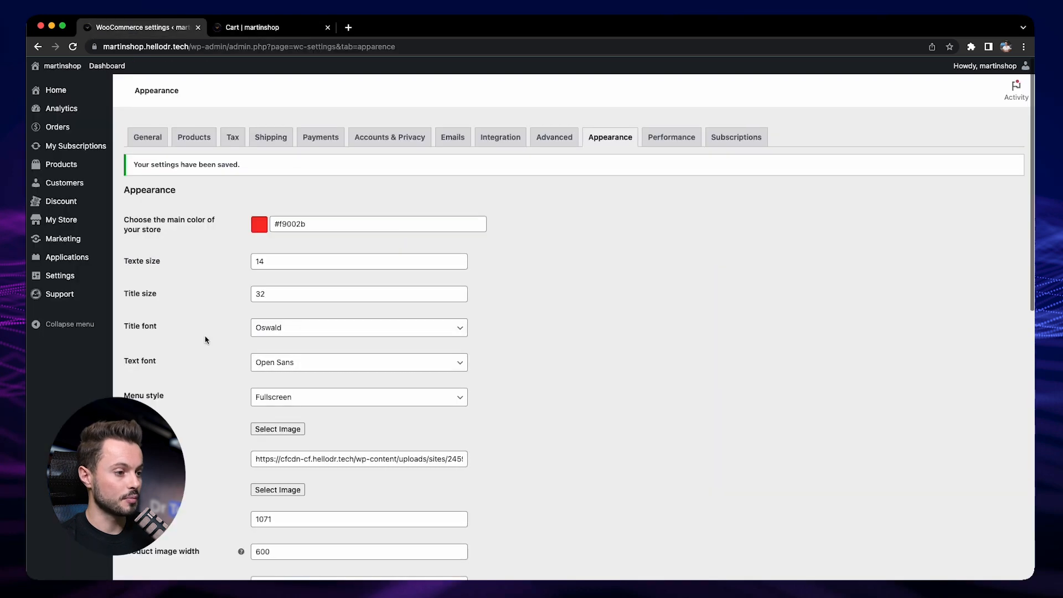
scroll(231, 414, "down", 5)
left_click(255, 367)
scroll(226, 404, "down", 5)
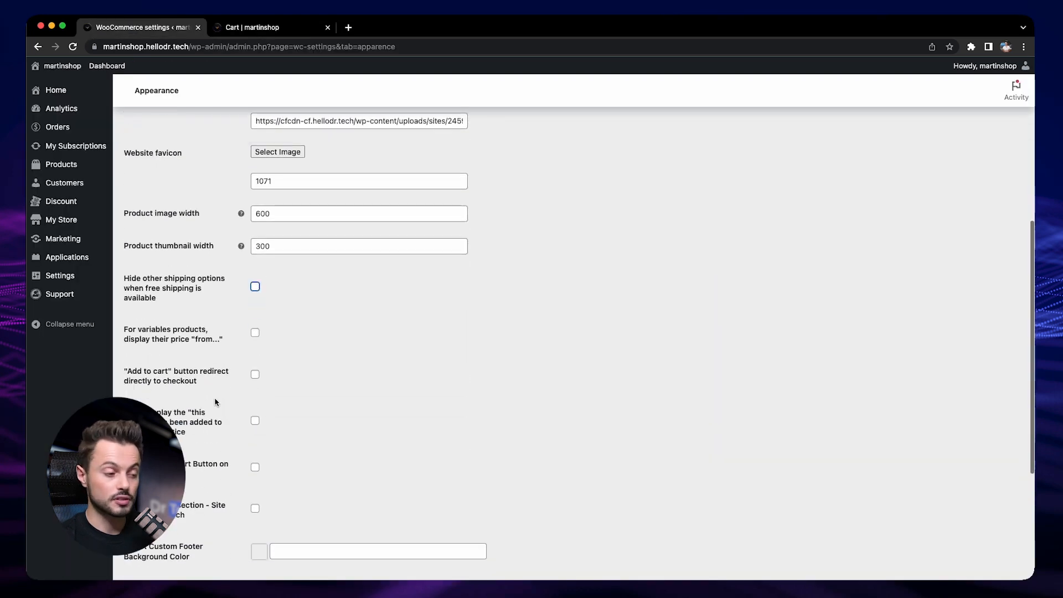
scroll(192, 499, "down", 4)
left_click(178, 523)
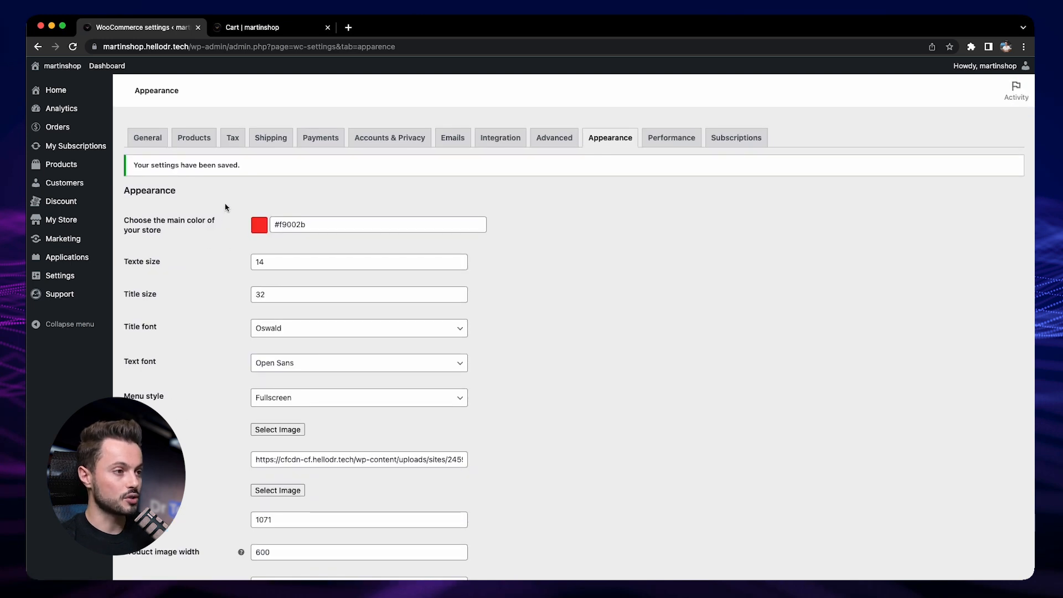
Step: Create a shipping class named Fragile in the store's shipping settings and save it
left_click(272, 139)
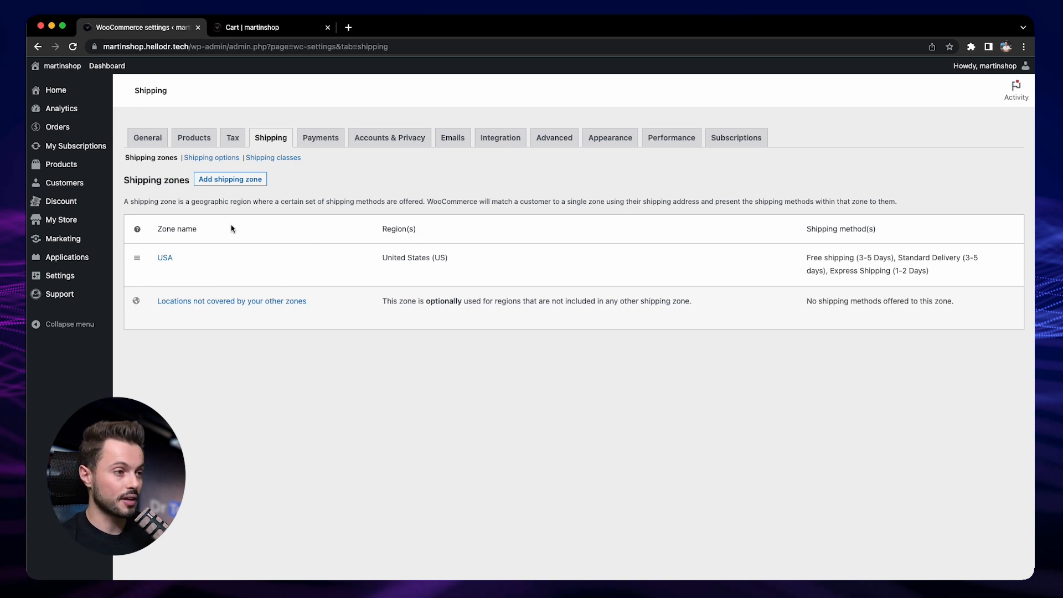
left_click(281, 160)
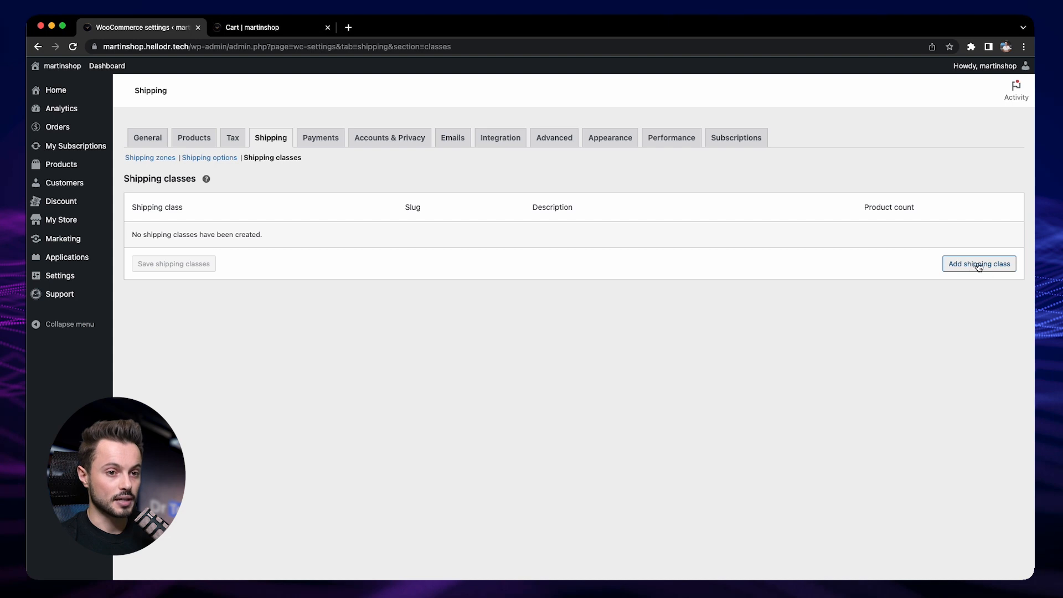
left_click(979, 280)
left_click(258, 239)
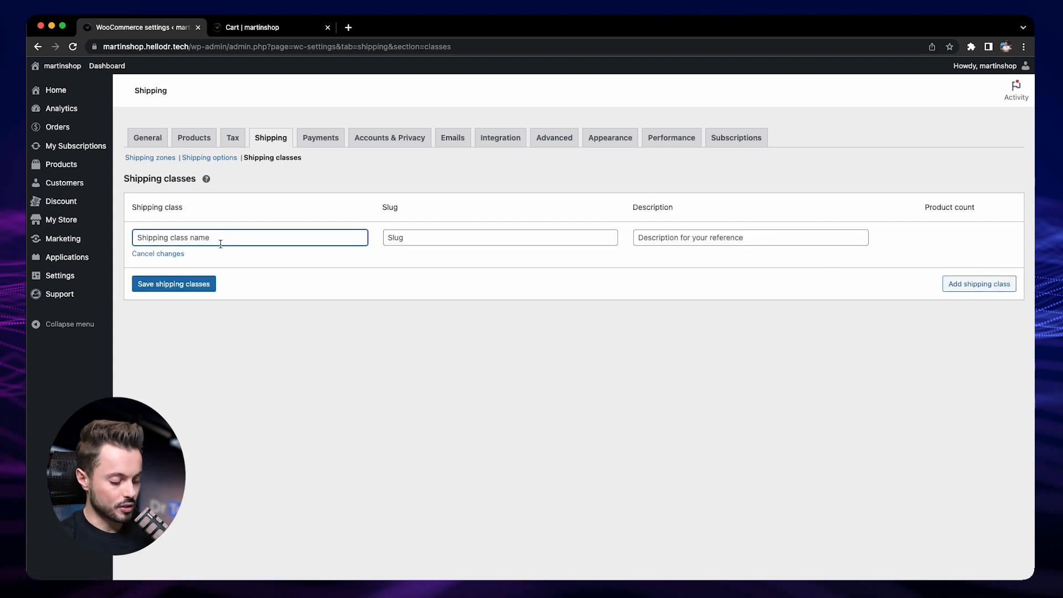
type("Fragile")
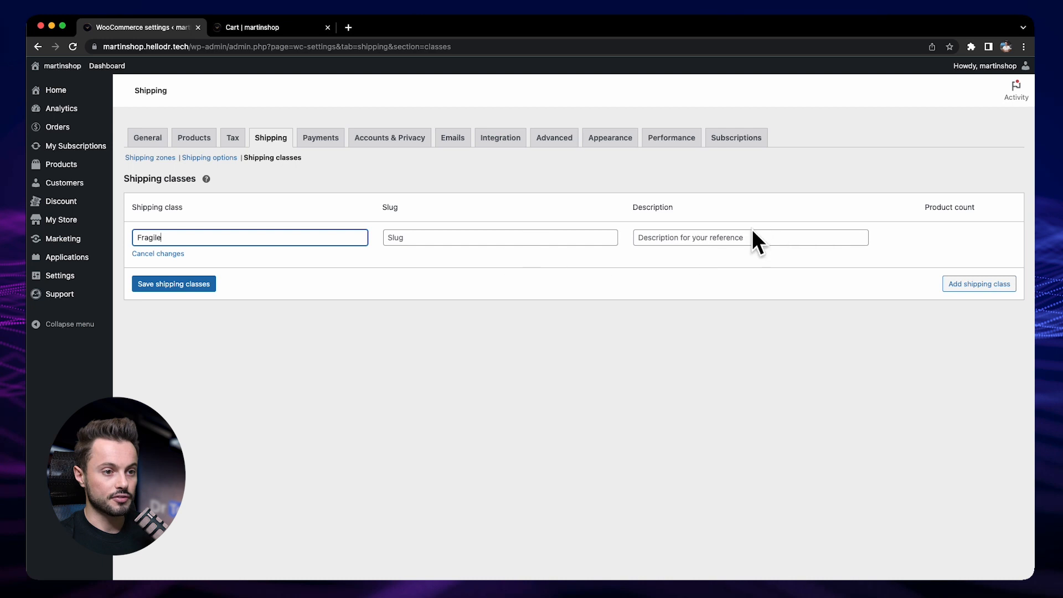
left_click(208, 288)
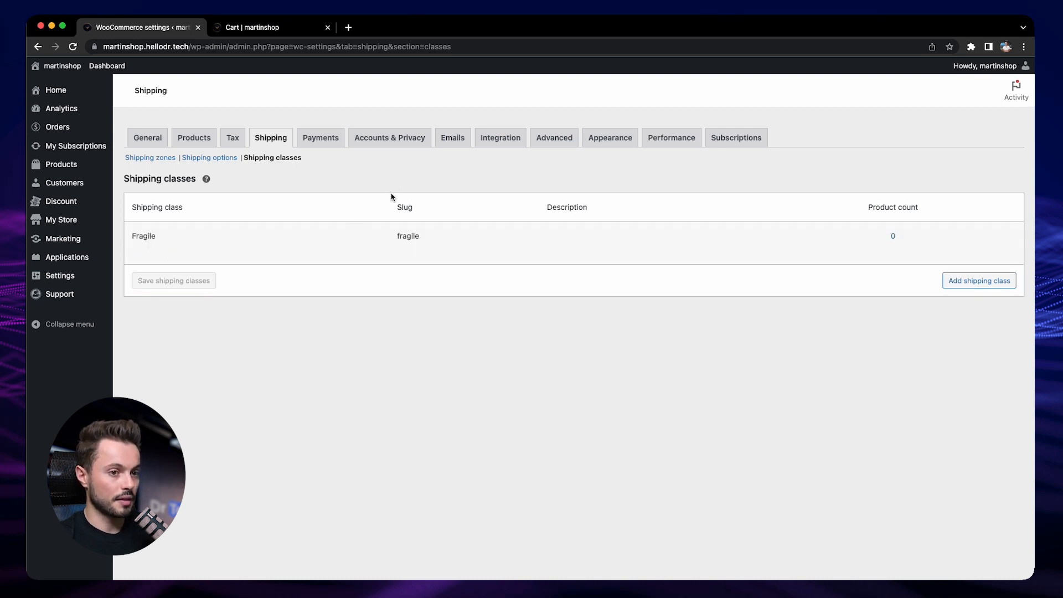
Step: In the USA zone's Standard Delivery (3-5 days) method, set the Fragile class cost to 10 and the no shipping class cost to 0
left_click(153, 159)
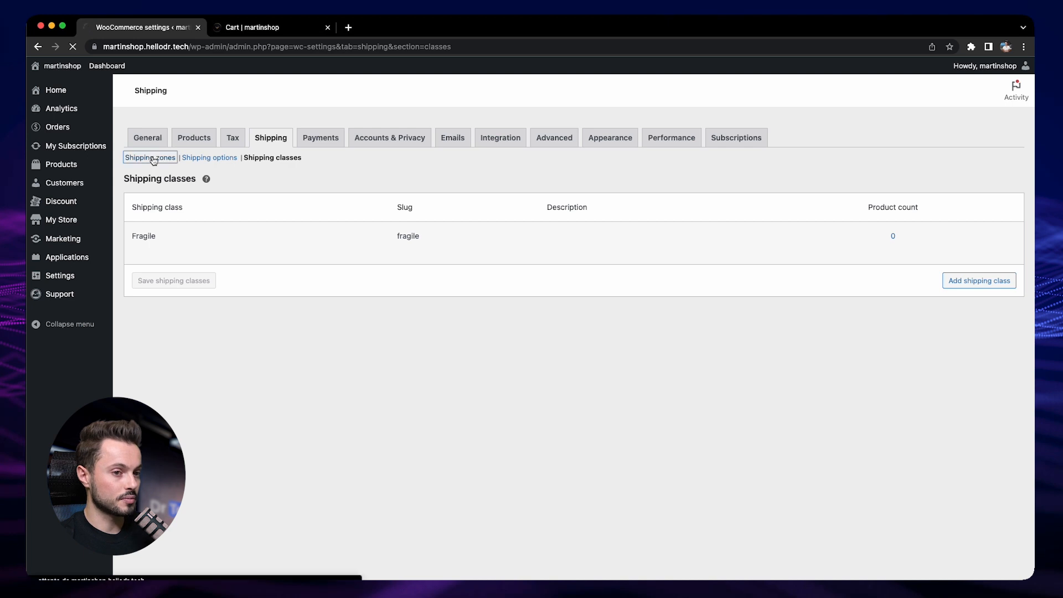
left_click(167, 258)
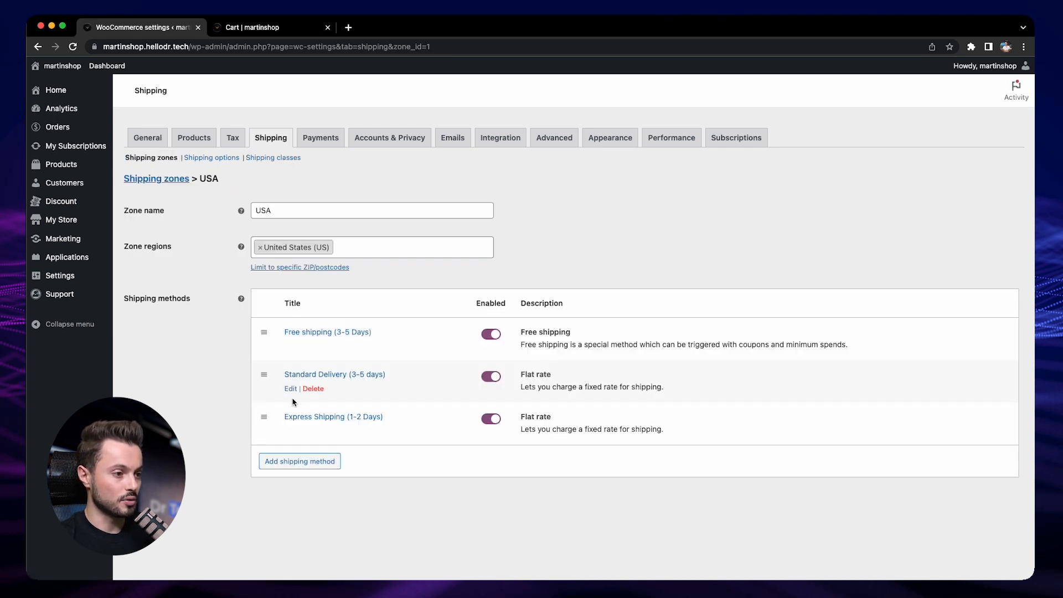
left_click(290, 390)
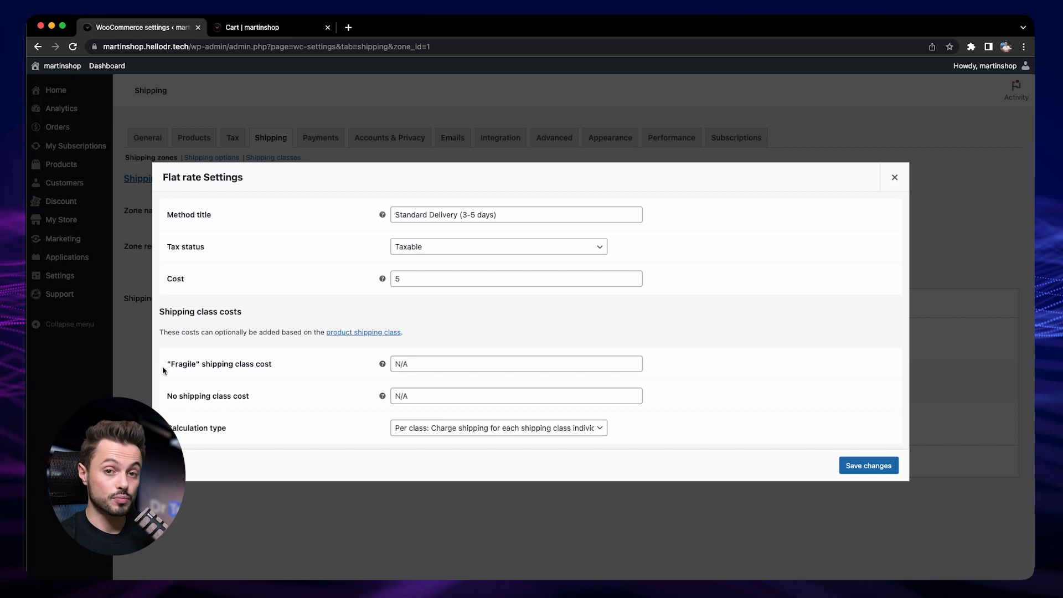
left_click_drag(162, 367, 201, 368)
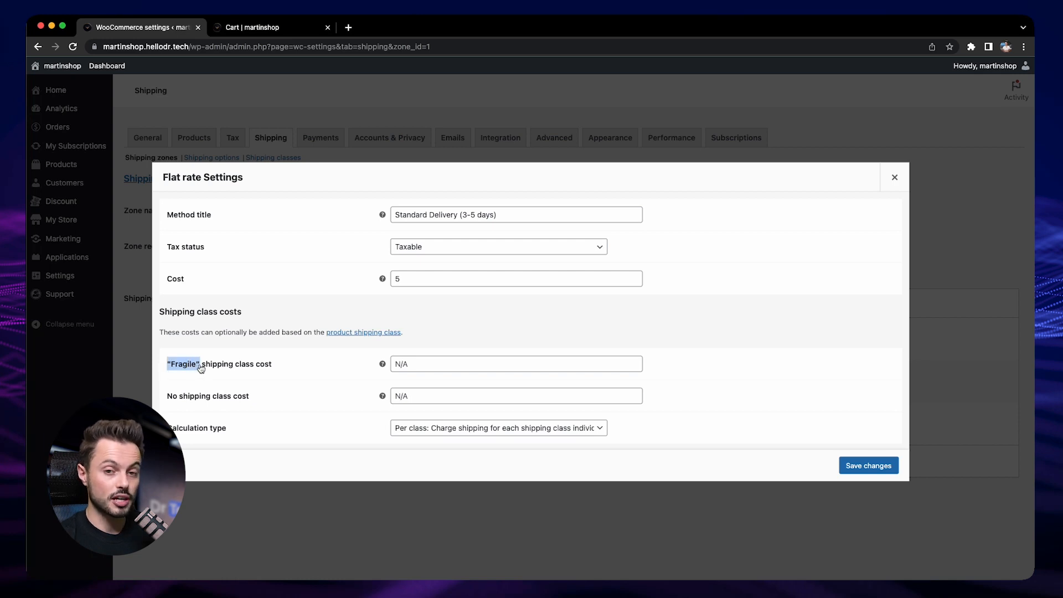
left_click(172, 401)
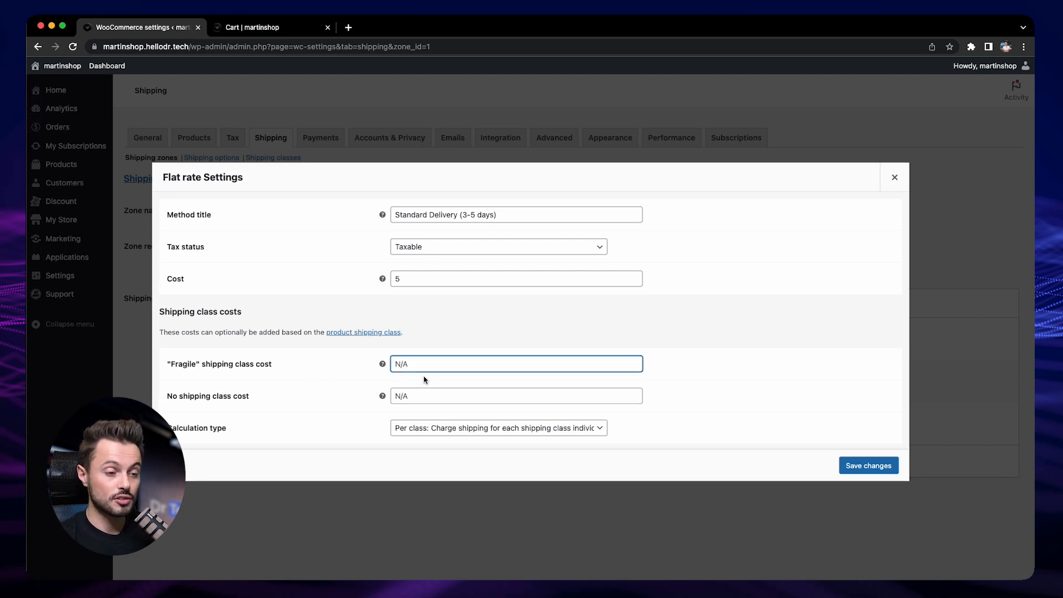
left_click(424, 378)
left_click(430, 366)
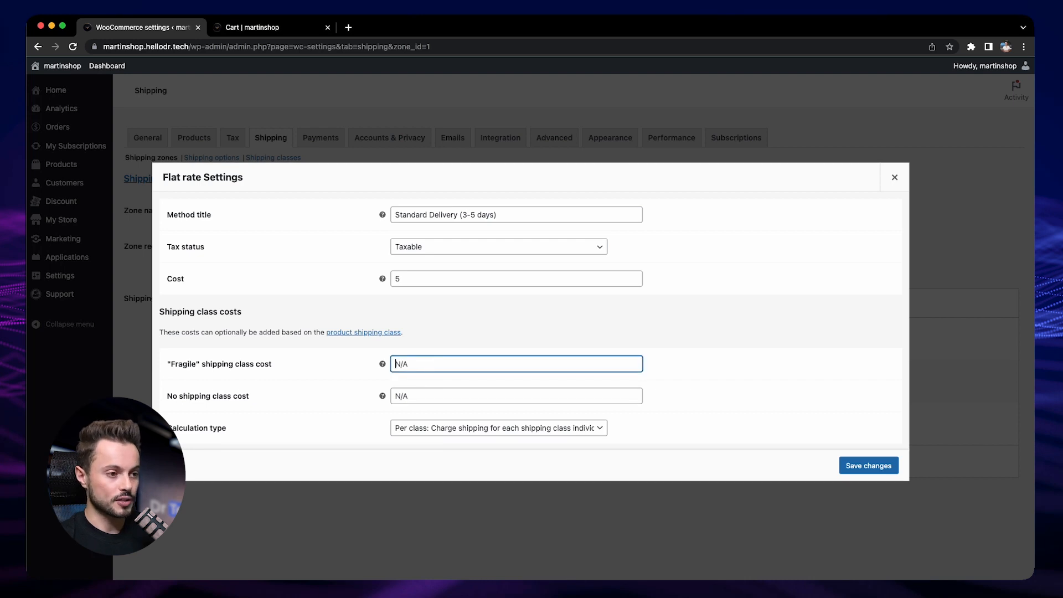
type("10")
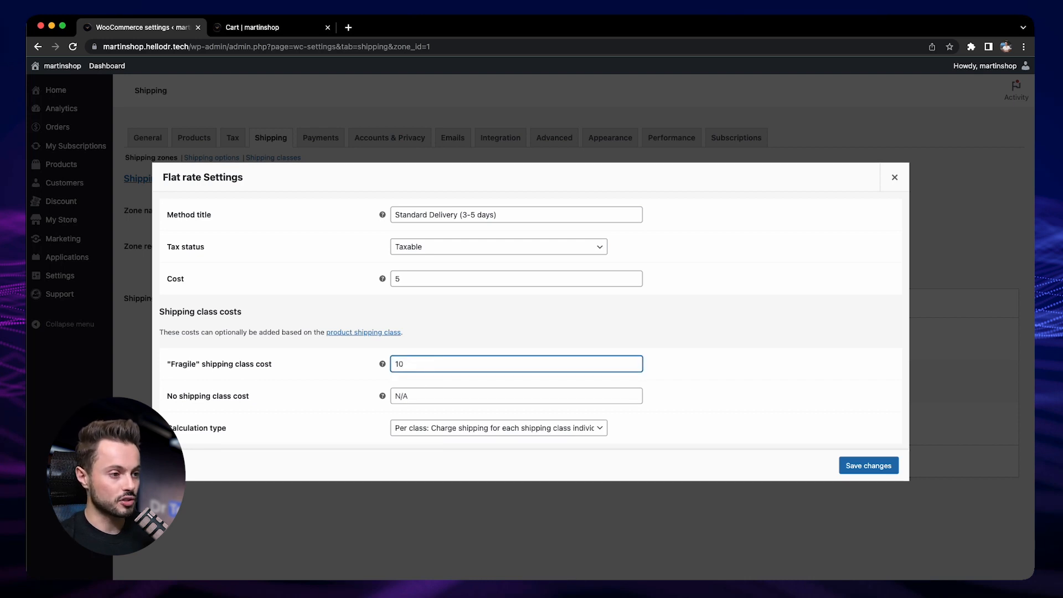
left_click(411, 391)
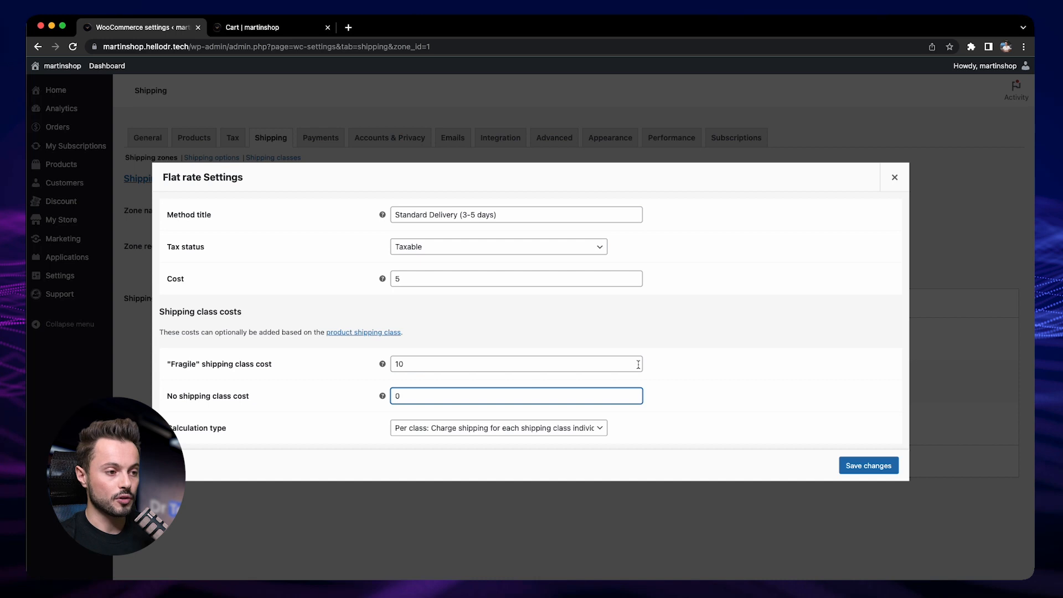
Step: Review the calculation type options, keep charging shipping for each class individually, and save the Standard Delivery settings
left_click(306, 413)
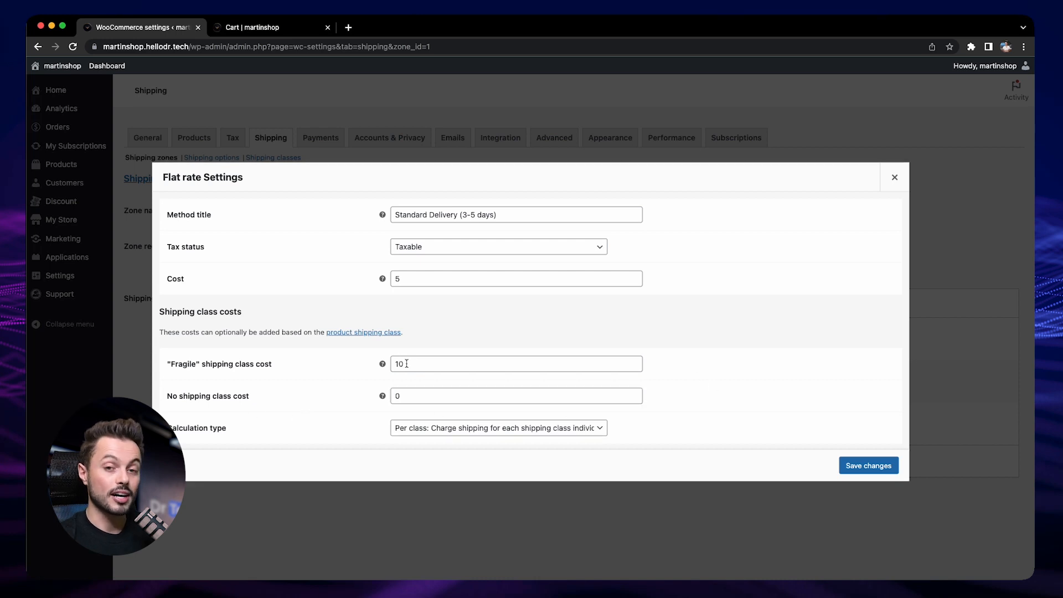
double_click(402, 284)
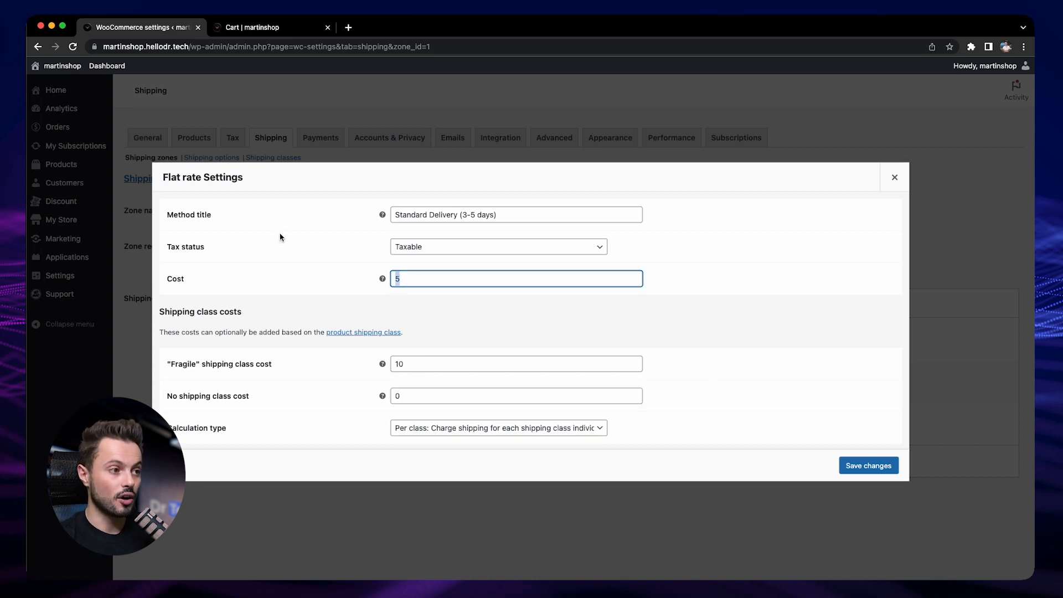
left_click(389, 373)
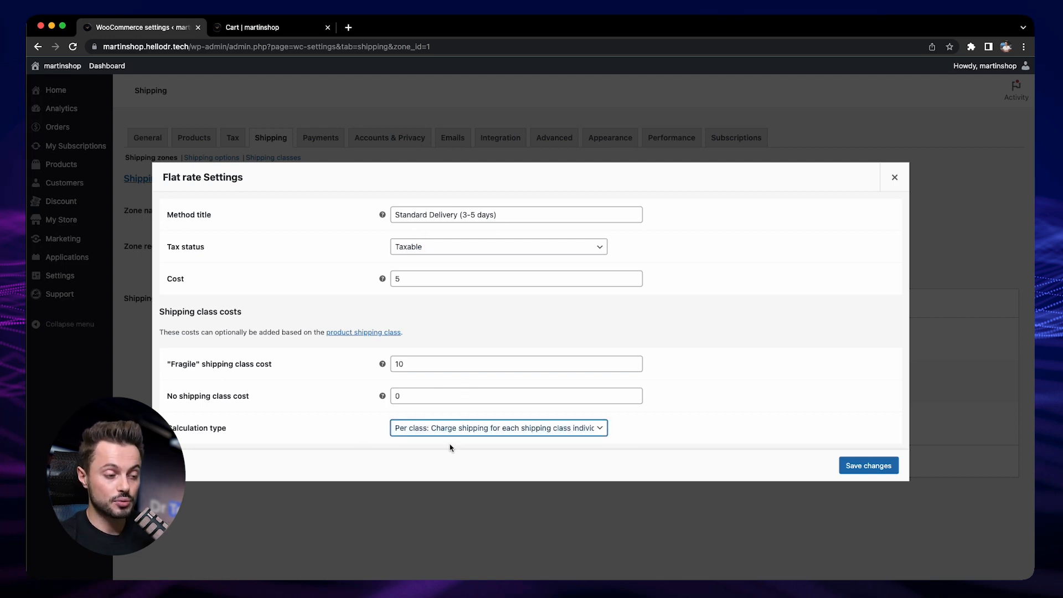
left_click(466, 435)
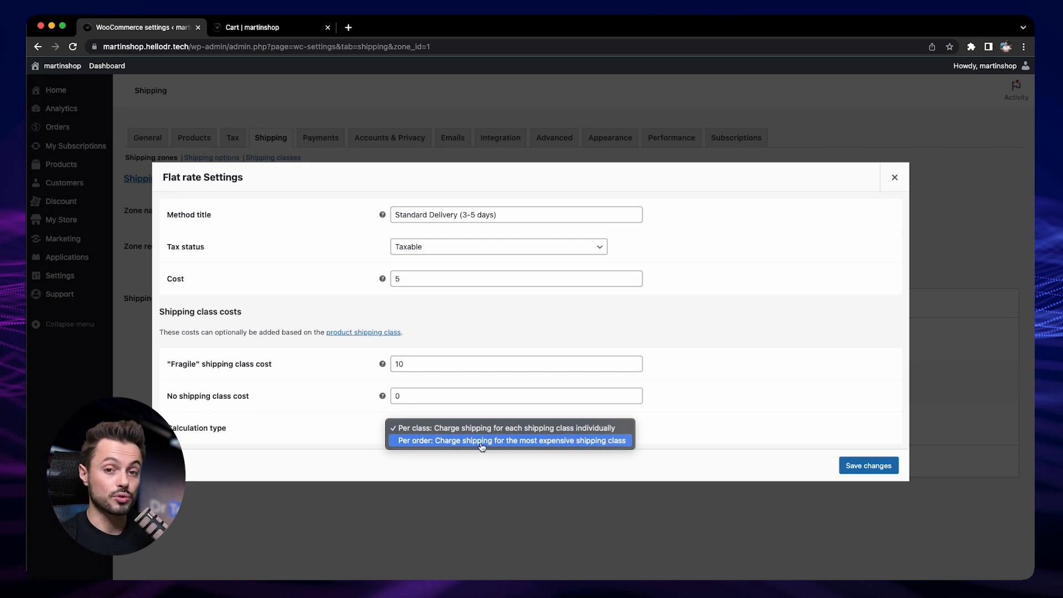
left_click(564, 434)
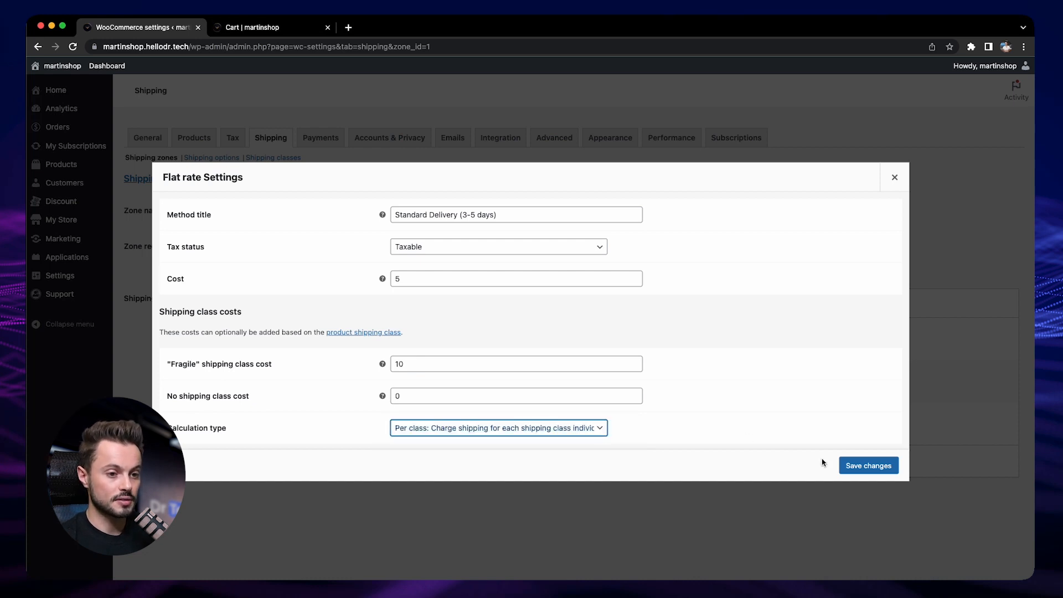
left_click(874, 468)
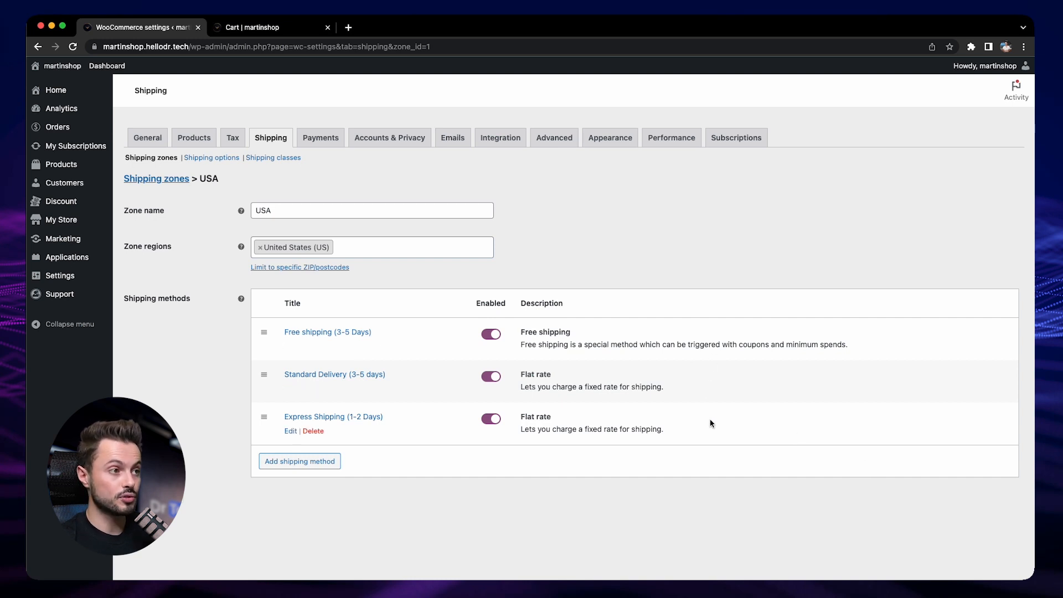
Step: Open the full product list in a separate browser tab and open The Grace for editing
mouse_move(67, 165)
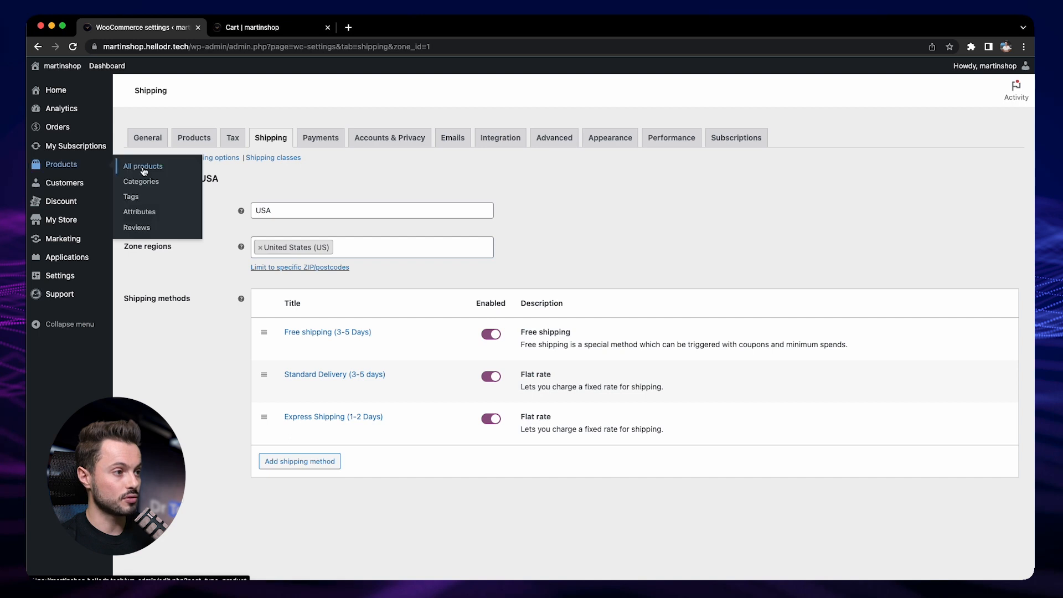
right_click(143, 171)
left_click(177, 171)
left_click_drag(407, 27, 274, 28)
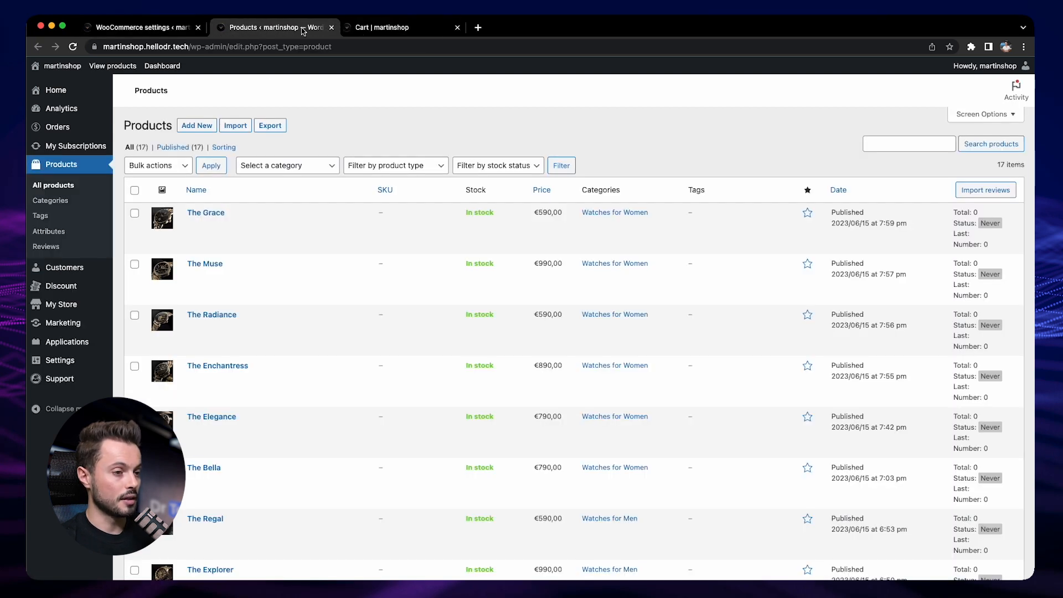
left_click(203, 214)
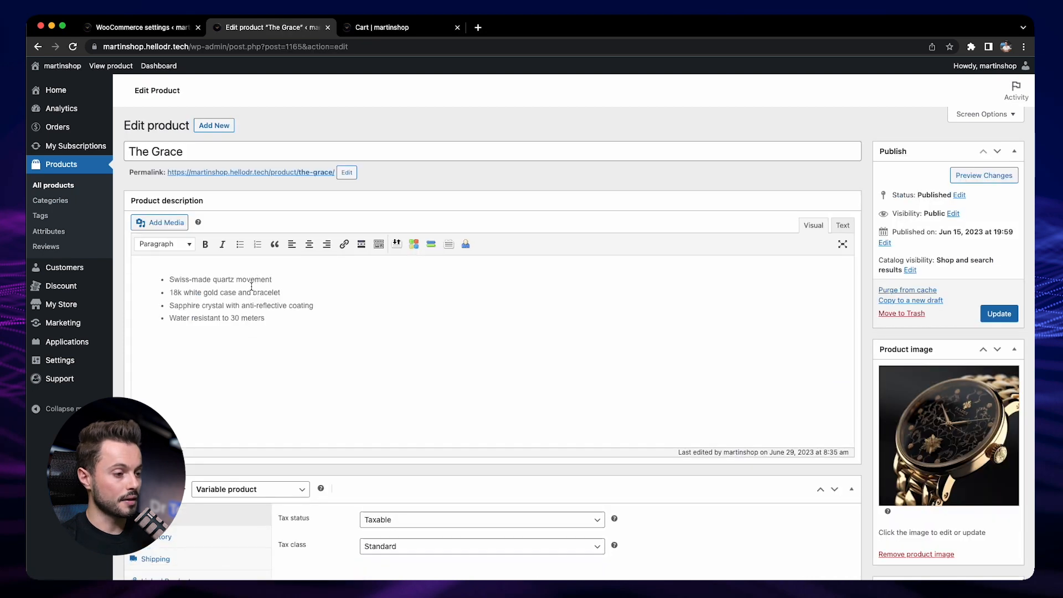
Step: Assign the Fragile shipping class to The Grace and update the product
scroll(252, 286, "down", 4)
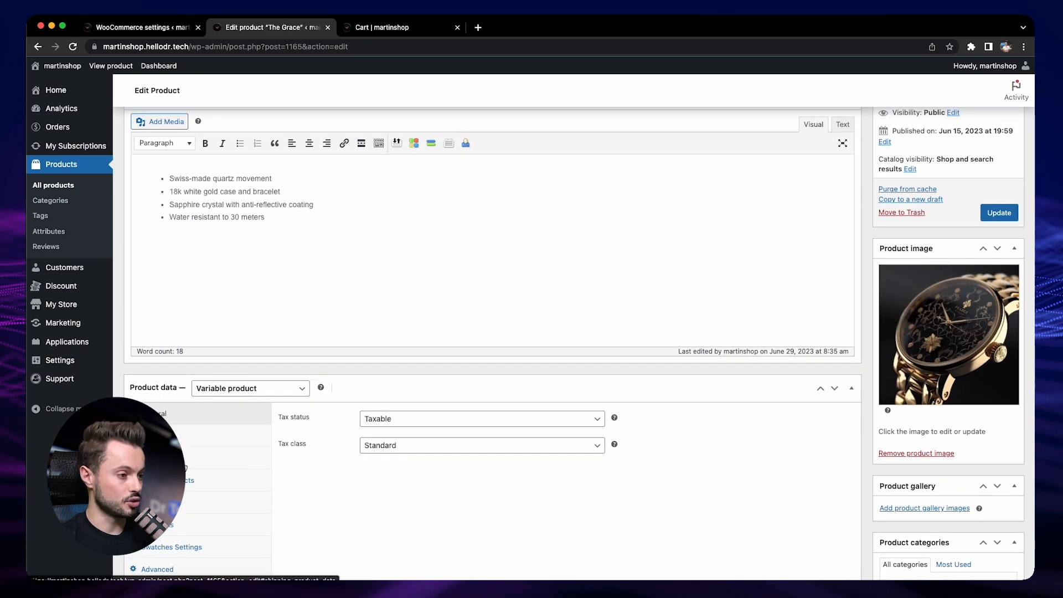
left_click(166, 458)
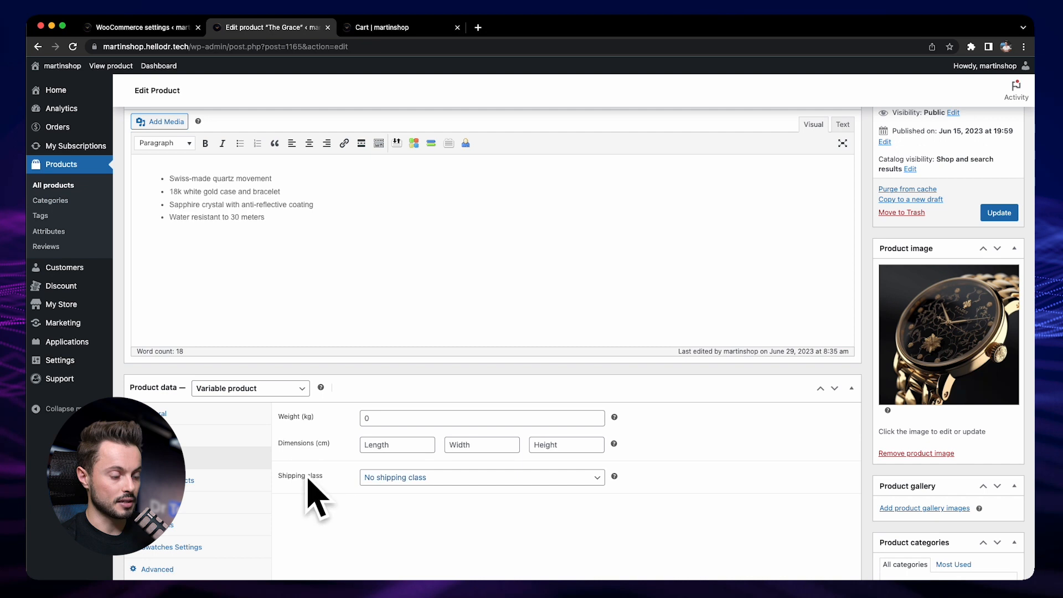
left_click(437, 479)
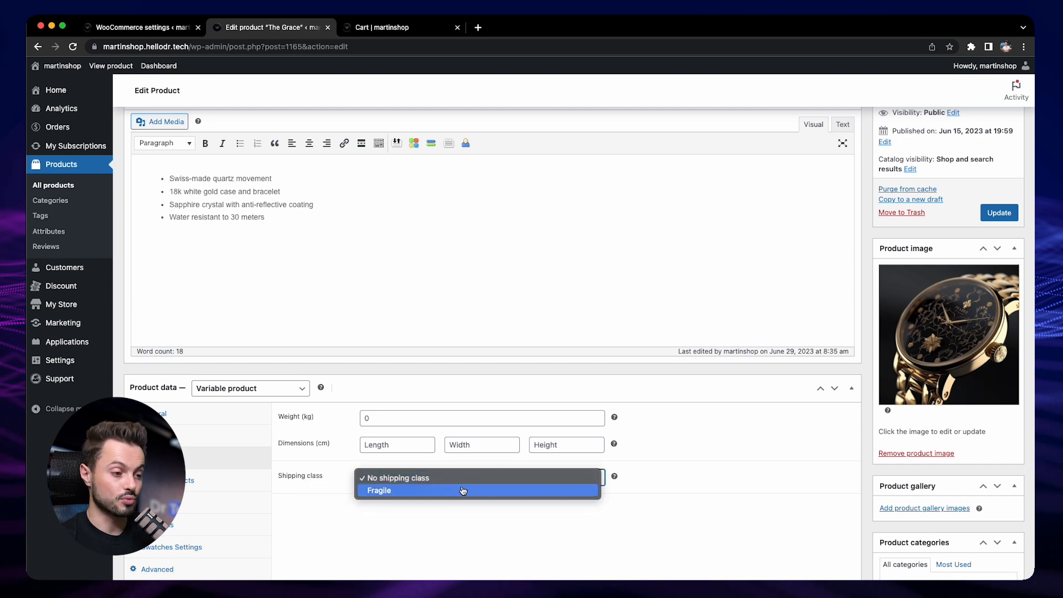
left_click(463, 490)
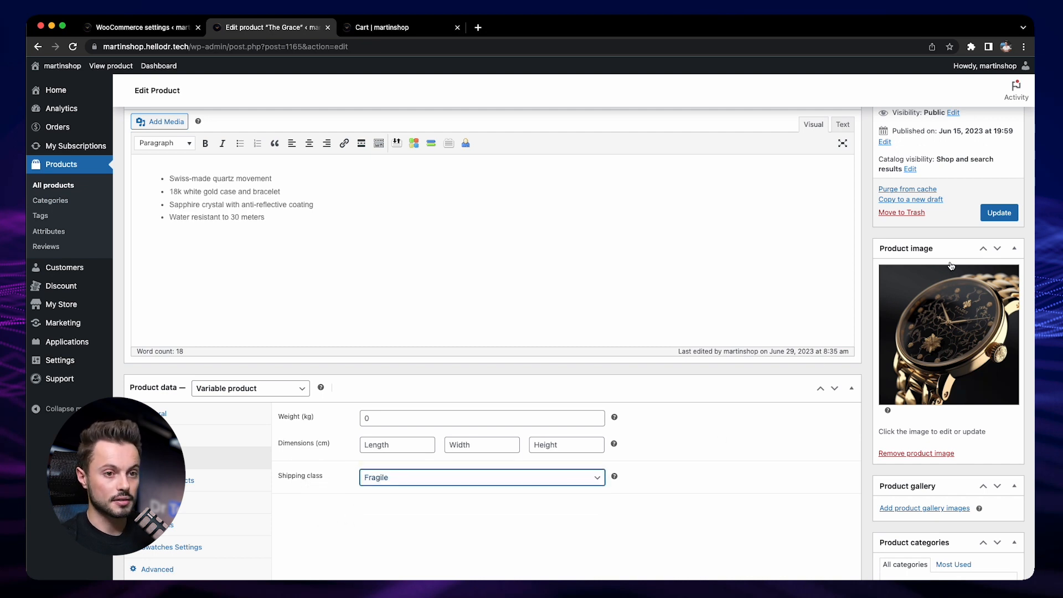
left_click(1003, 214)
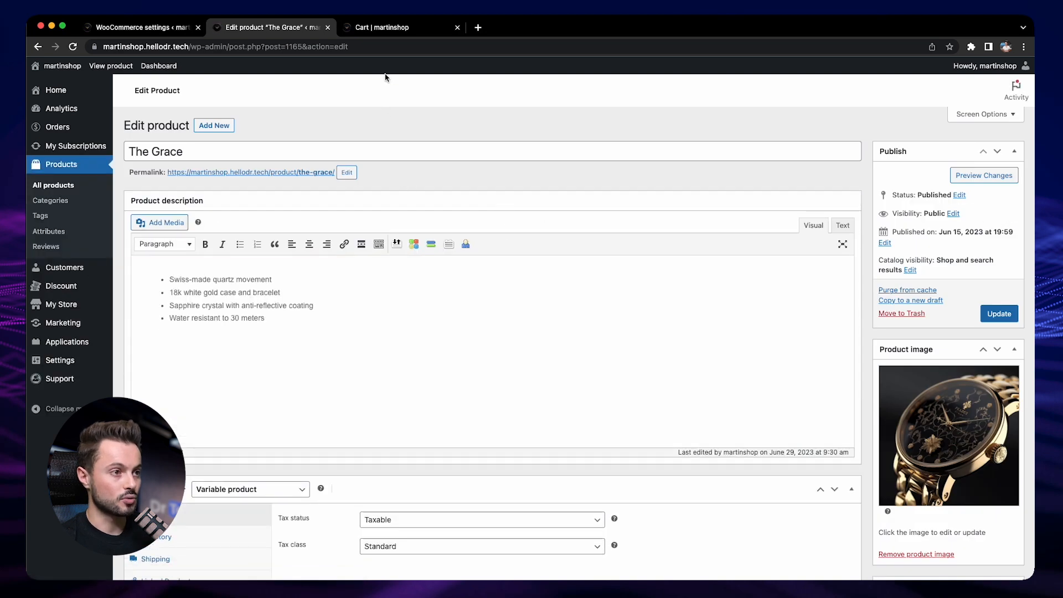
Step: Remove The Elegance - 2020 from the cart and add The Grace - 2000 from its store product page
left_click(394, 27)
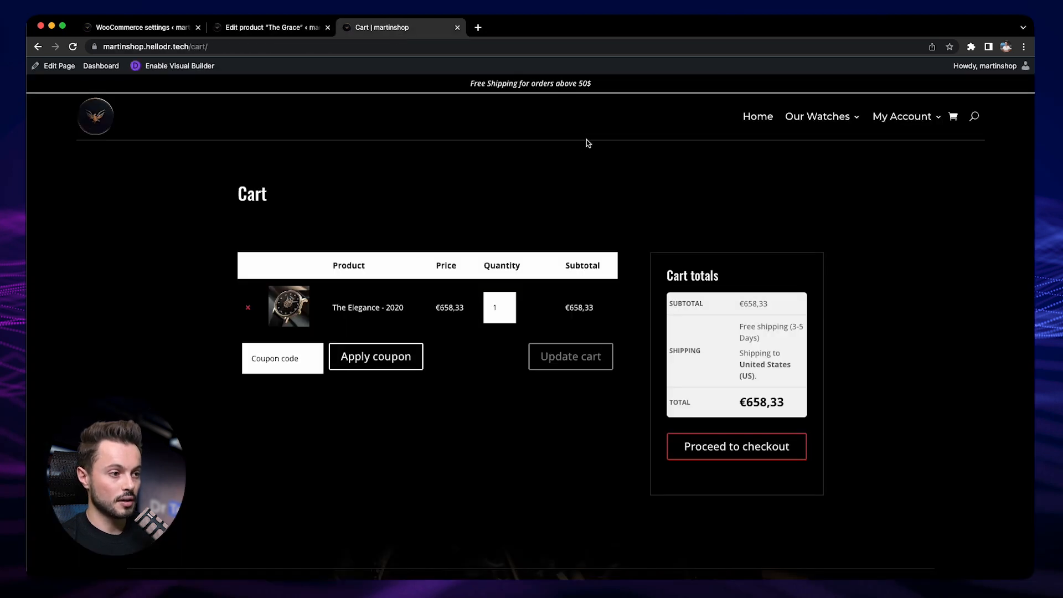
left_click(248, 308)
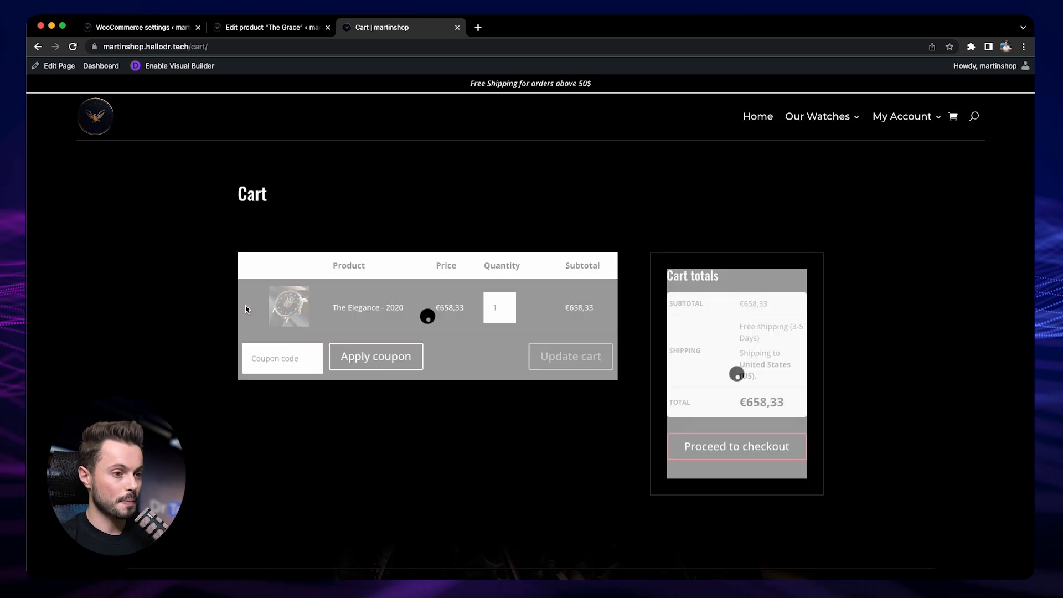
key("ctrl+shift+Tab")
right_click(263, 172)
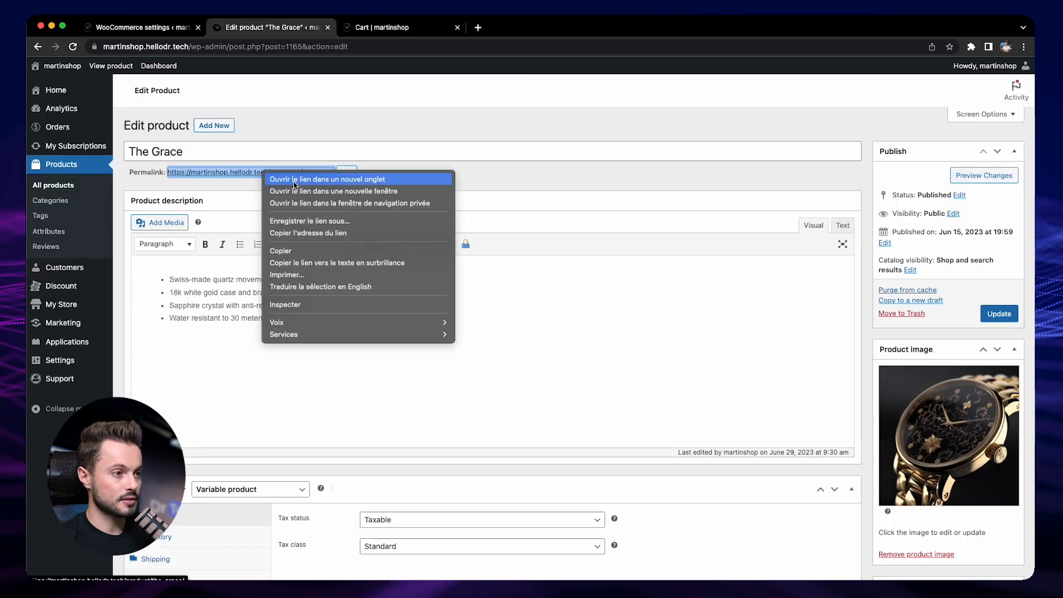
left_click(294, 181)
left_click(417, 29)
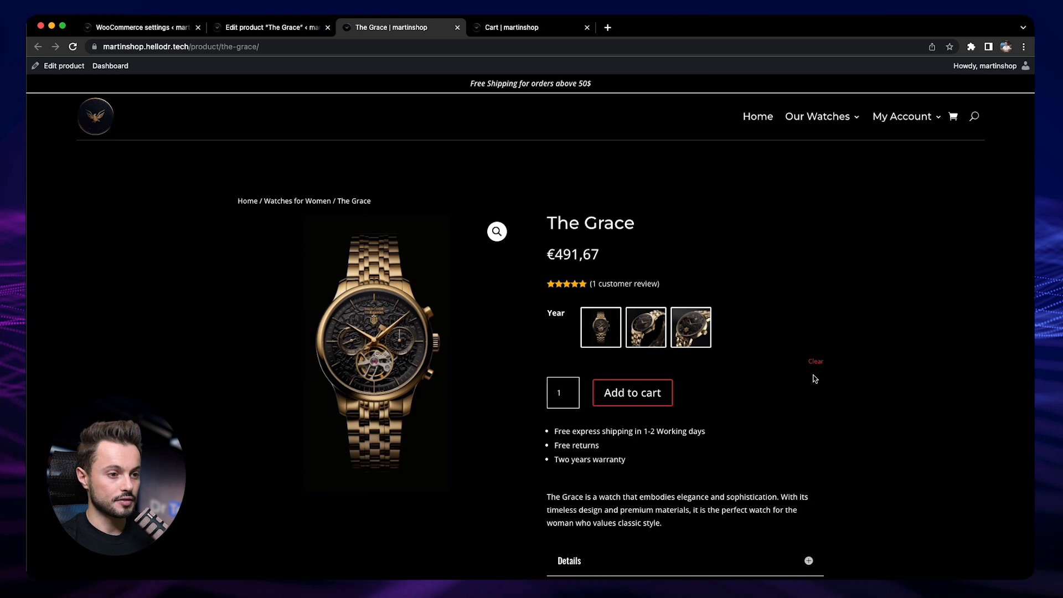
left_click(638, 389)
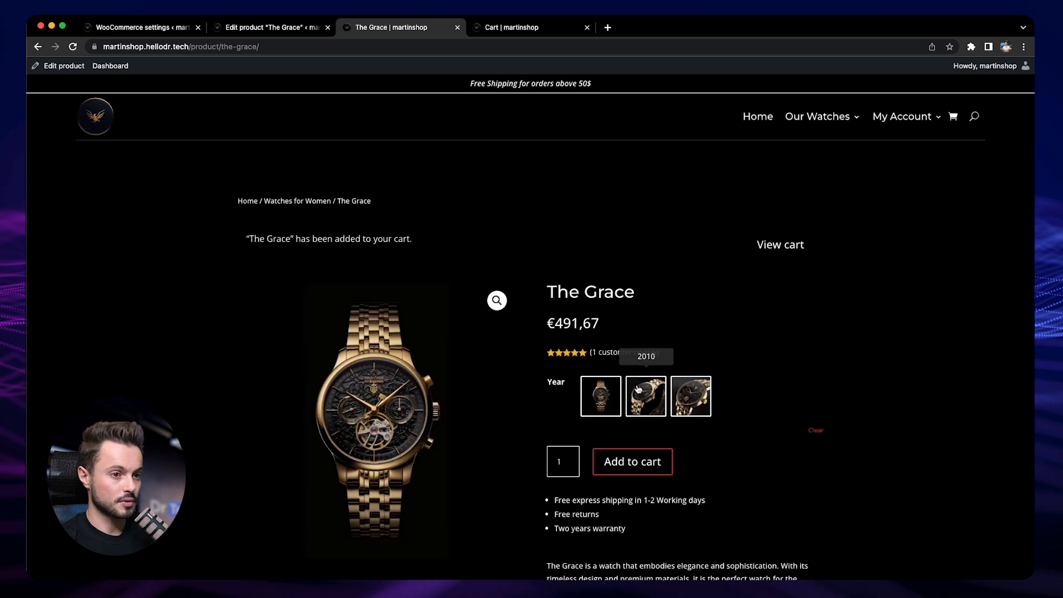
Step: View the cart and check the shipping options and costs offered for The Grace - 2000
left_click(774, 249)
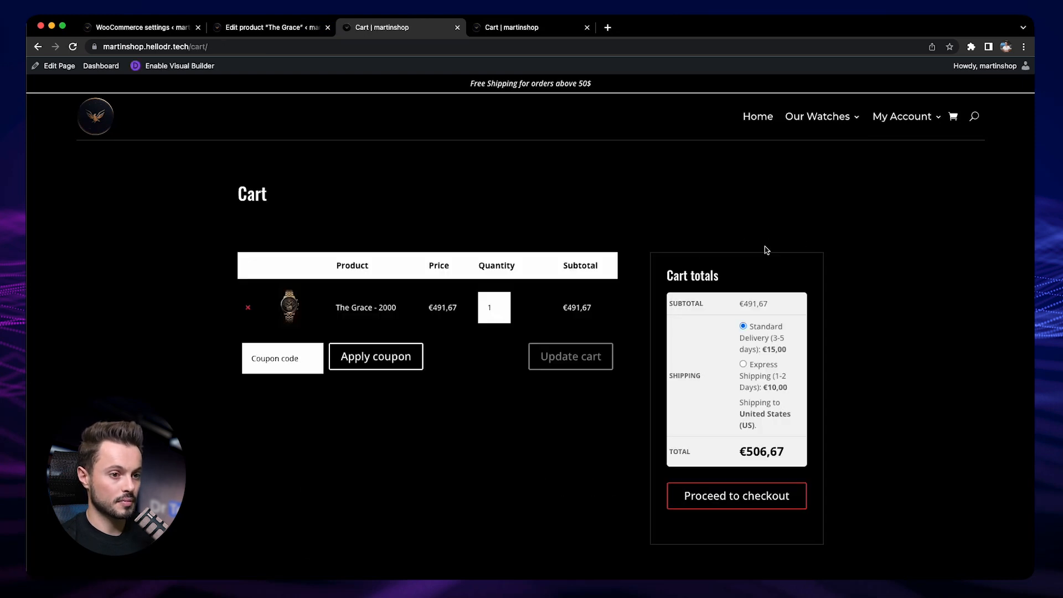
left_click_drag(750, 326, 787, 353)
left_click(771, 351)
left_click(475, 368)
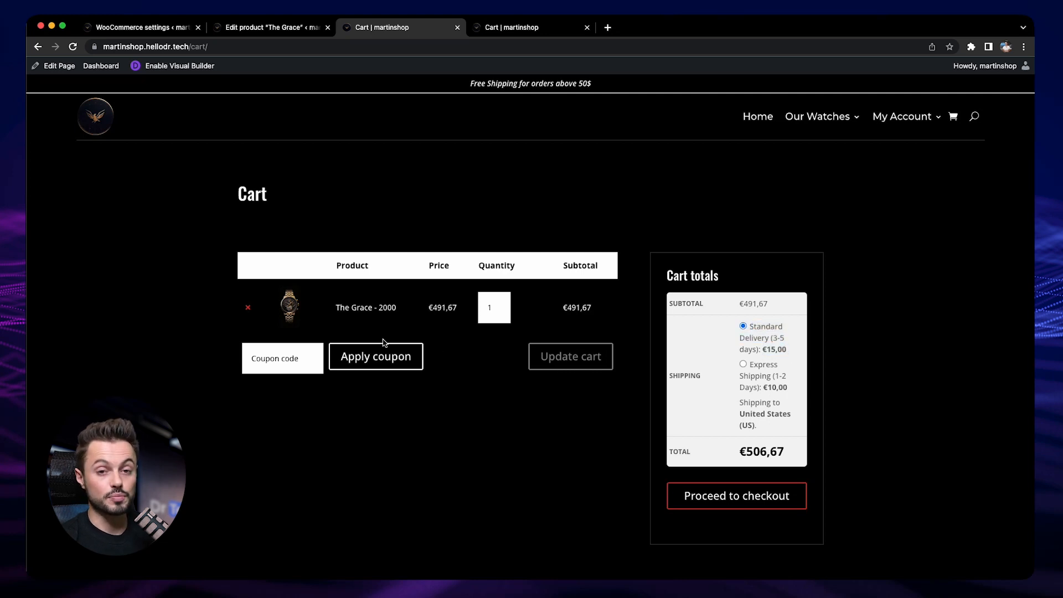